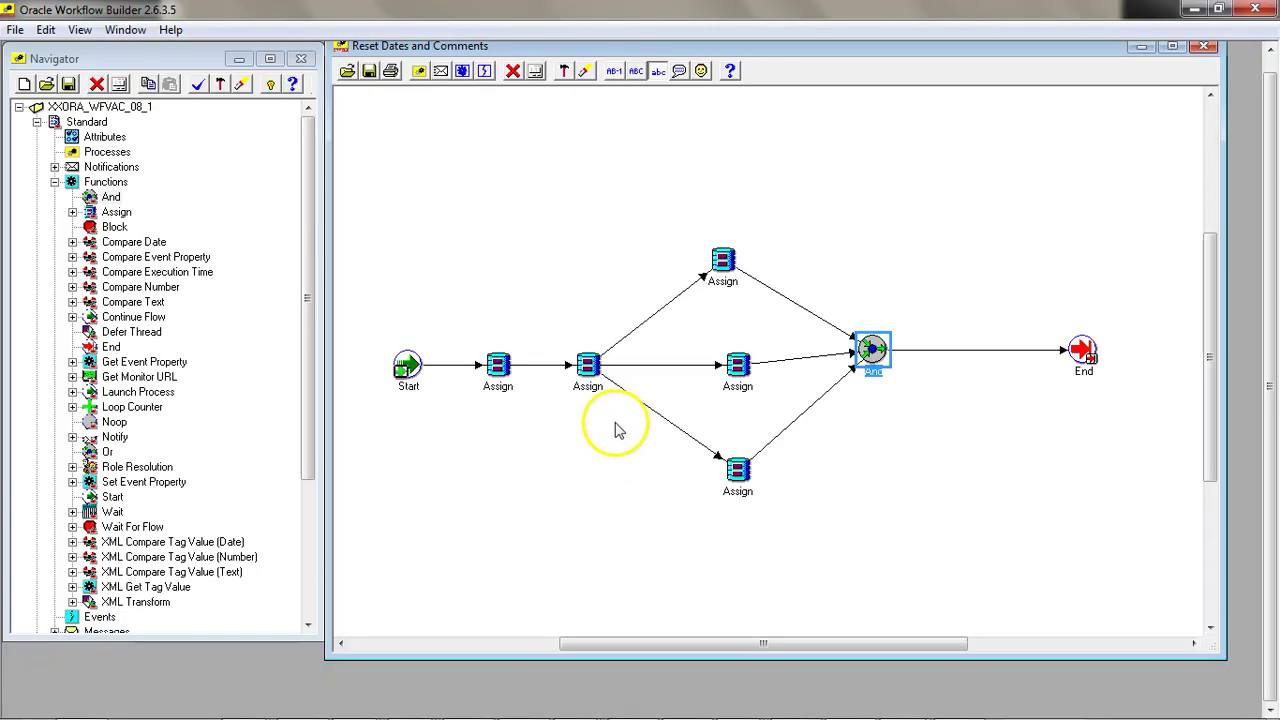
Step: Close the open diagram, collapse the Standard item type and reopen the Reset Dates and Comments process diagram
left_click(1206, 48)
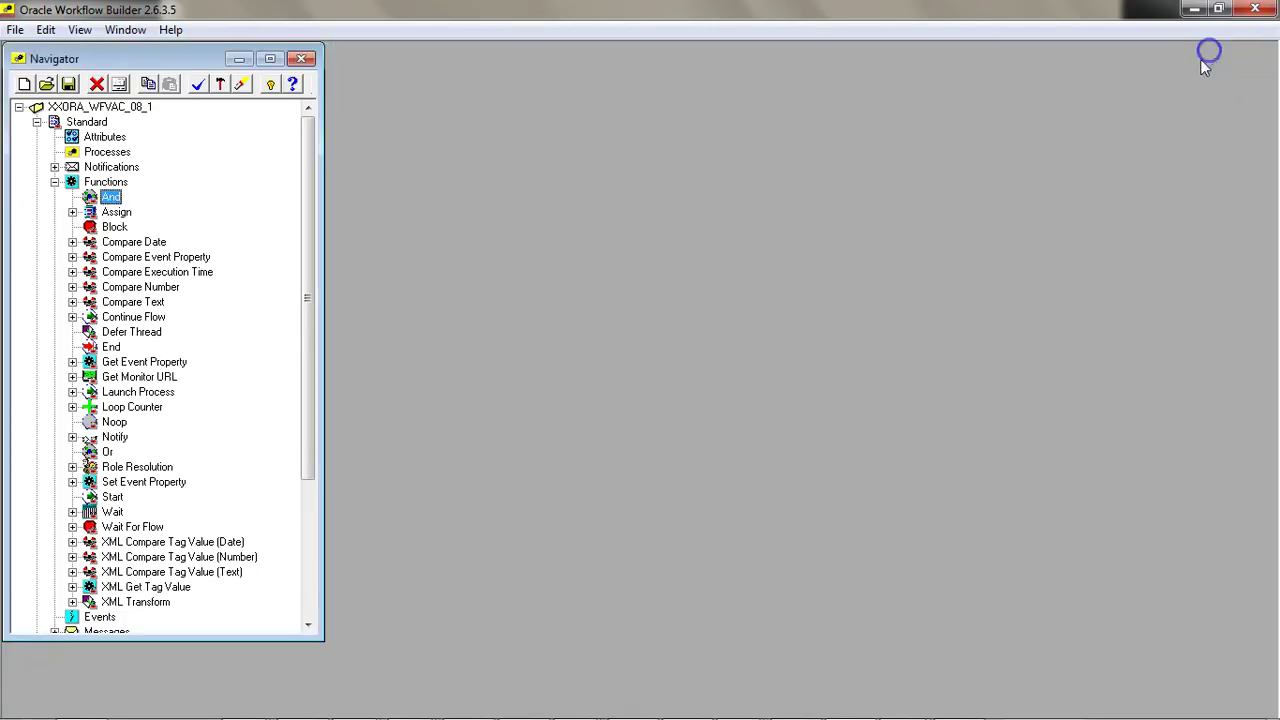
left_click(36, 122)
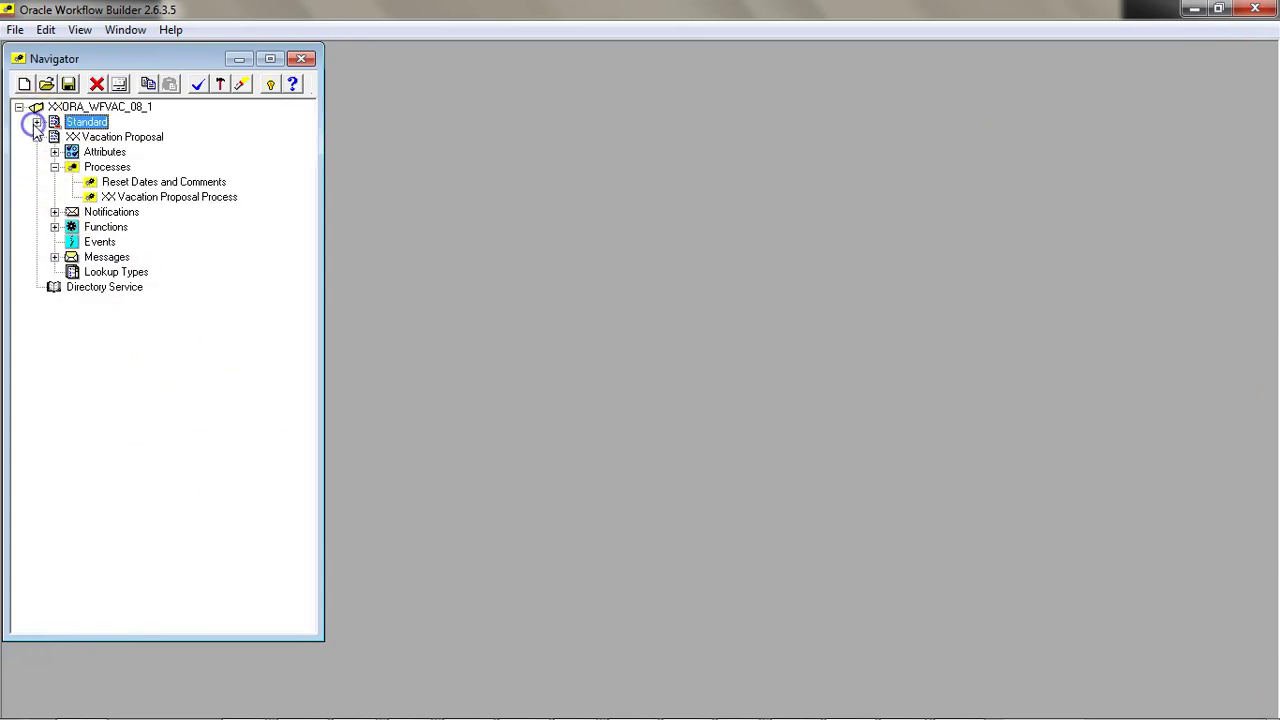
left_click(171, 198)
left_click(170, 184)
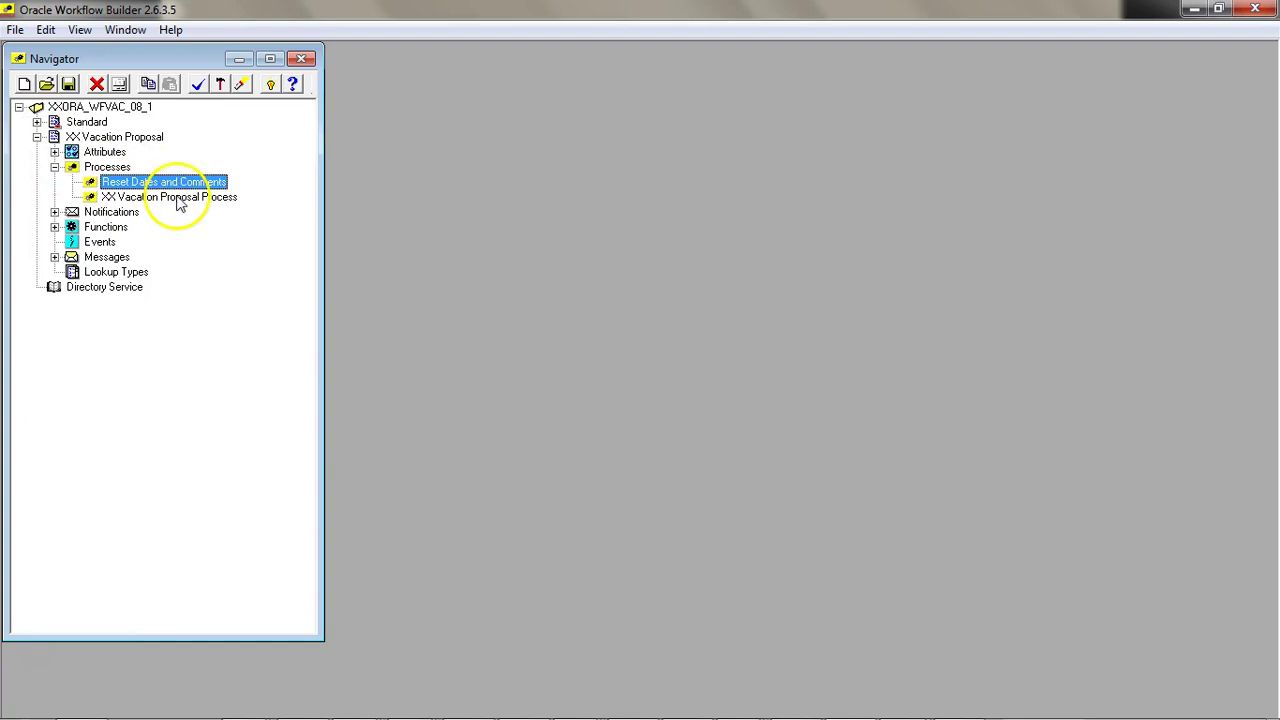
double_click(175, 198)
double_click(742, 488)
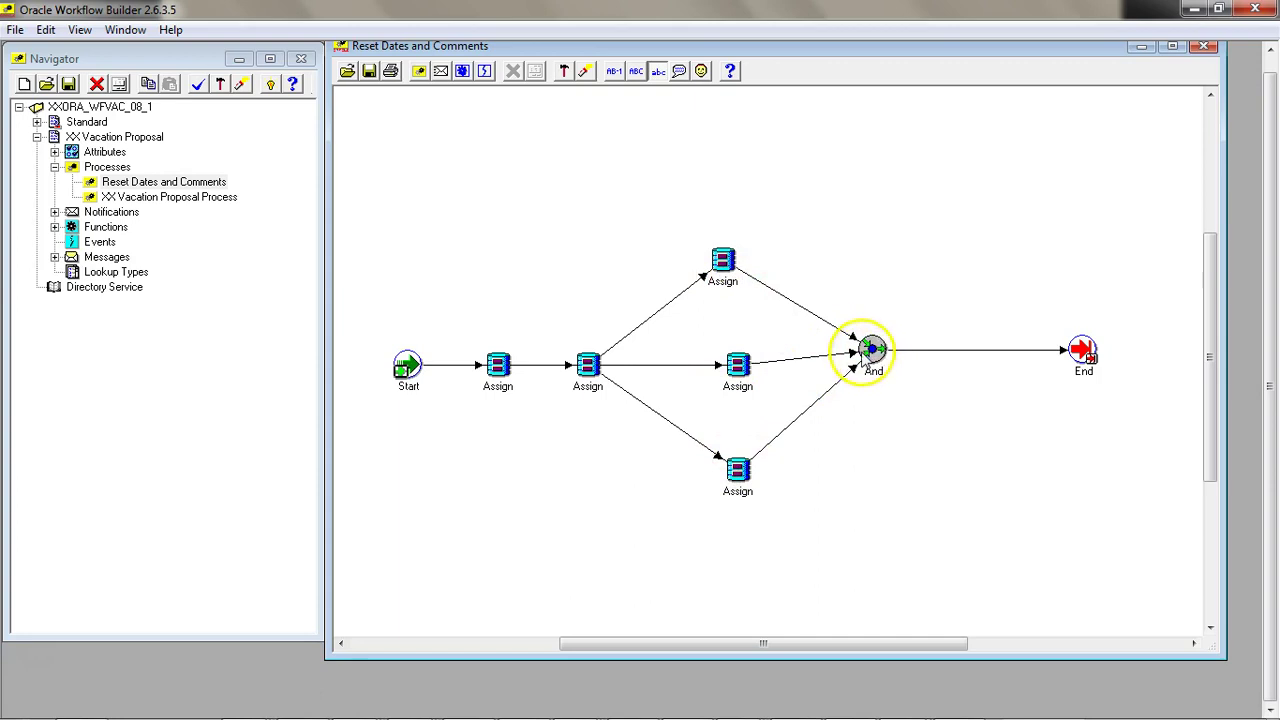
Step: Examine the three parallel Assign nodes and the And node that joins their branches
mouse_move(863, 356)
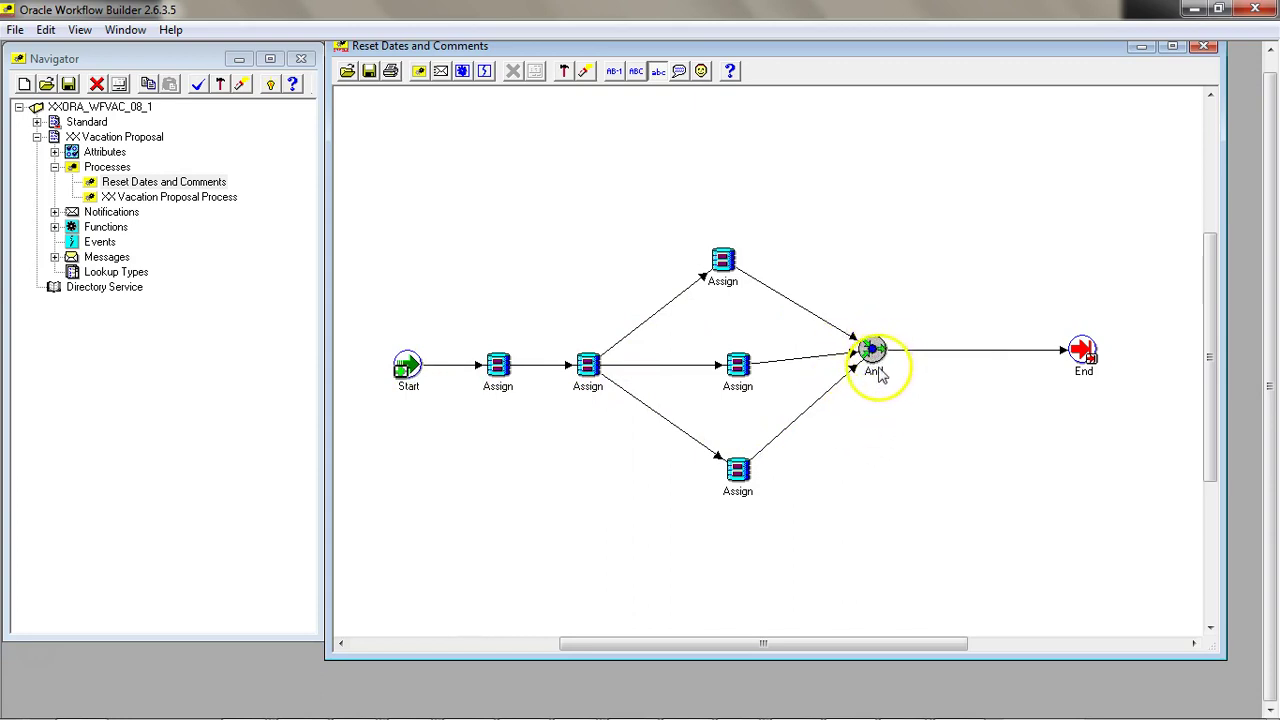
left_click(723, 264)
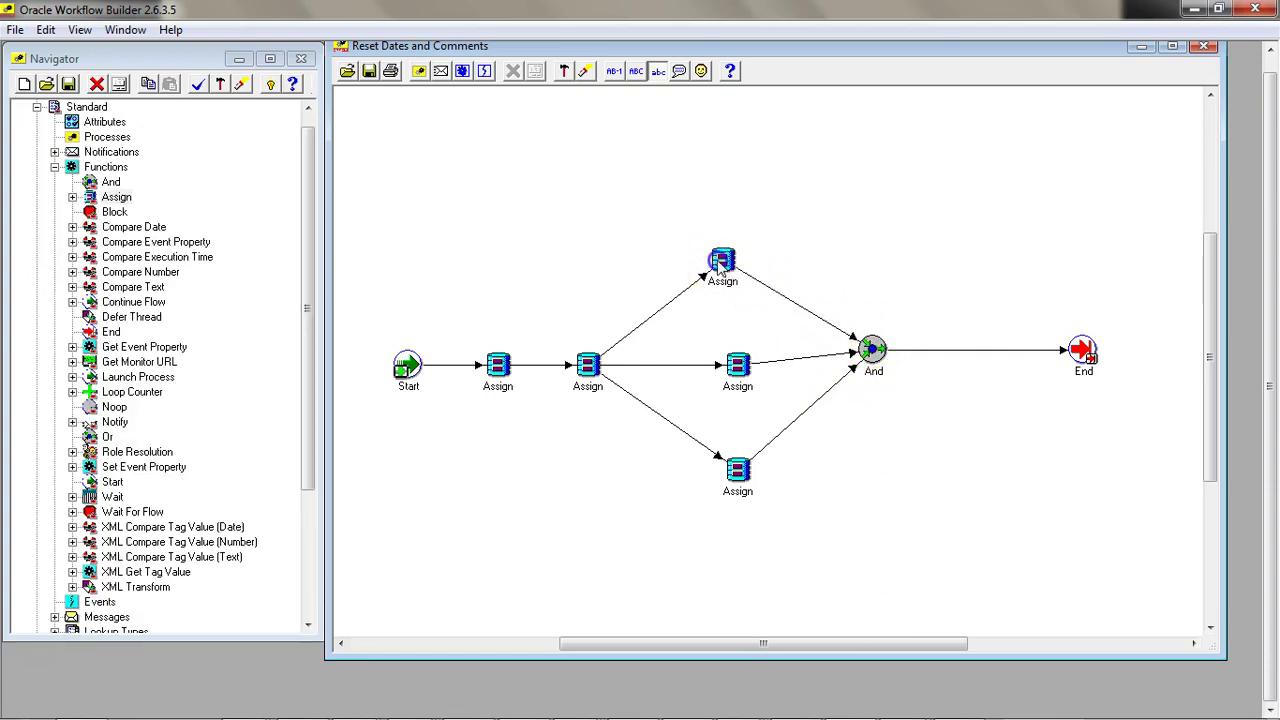
left_click(738, 366)
left_click(729, 464)
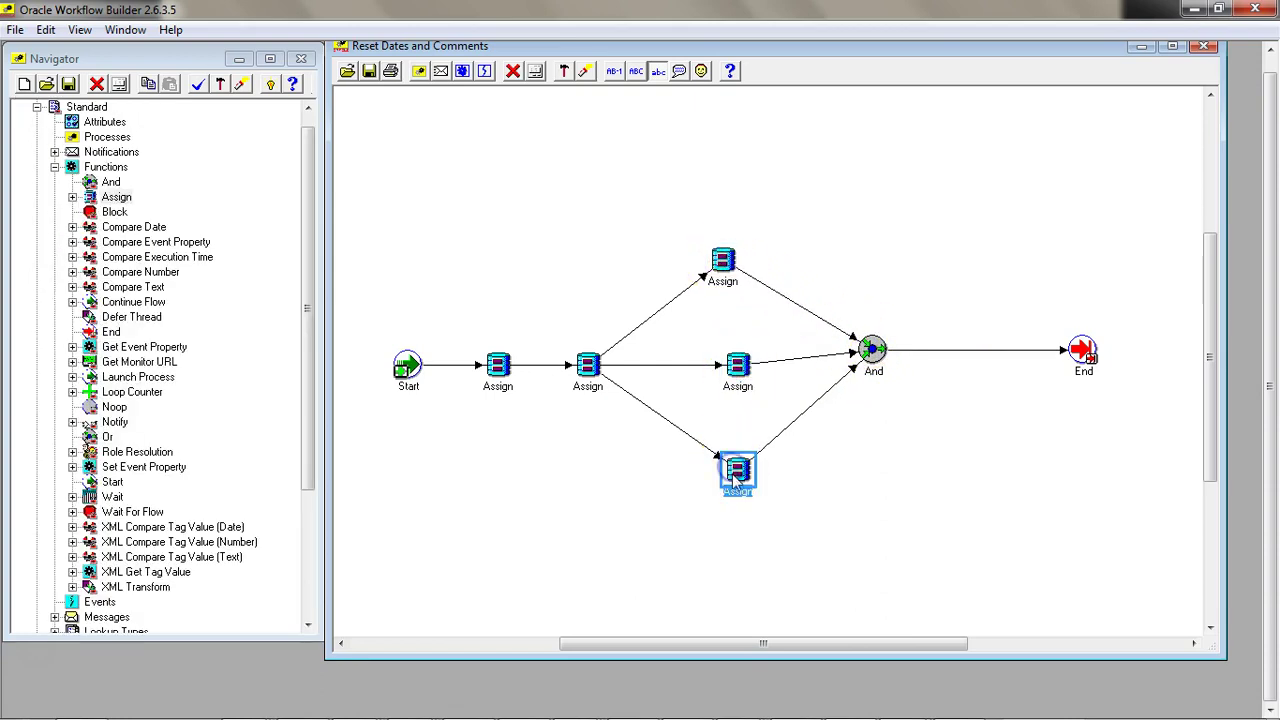
mouse_move(880, 358)
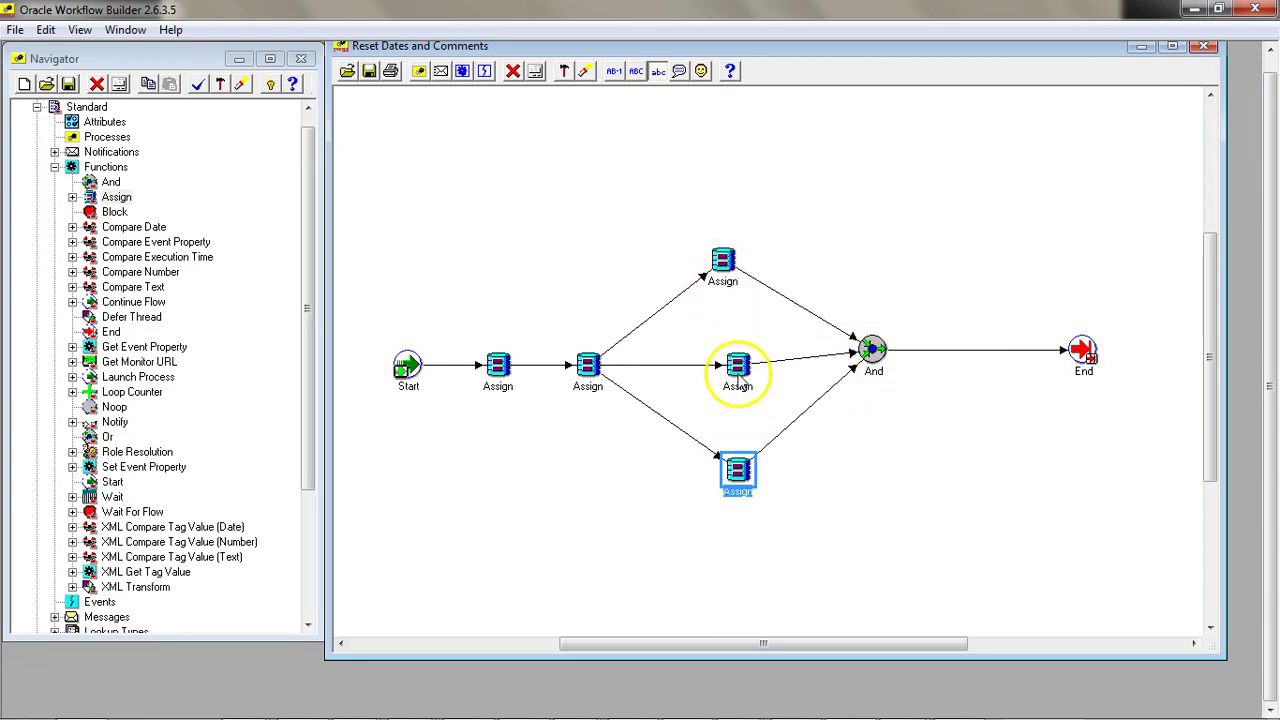
mouse_move(738, 382)
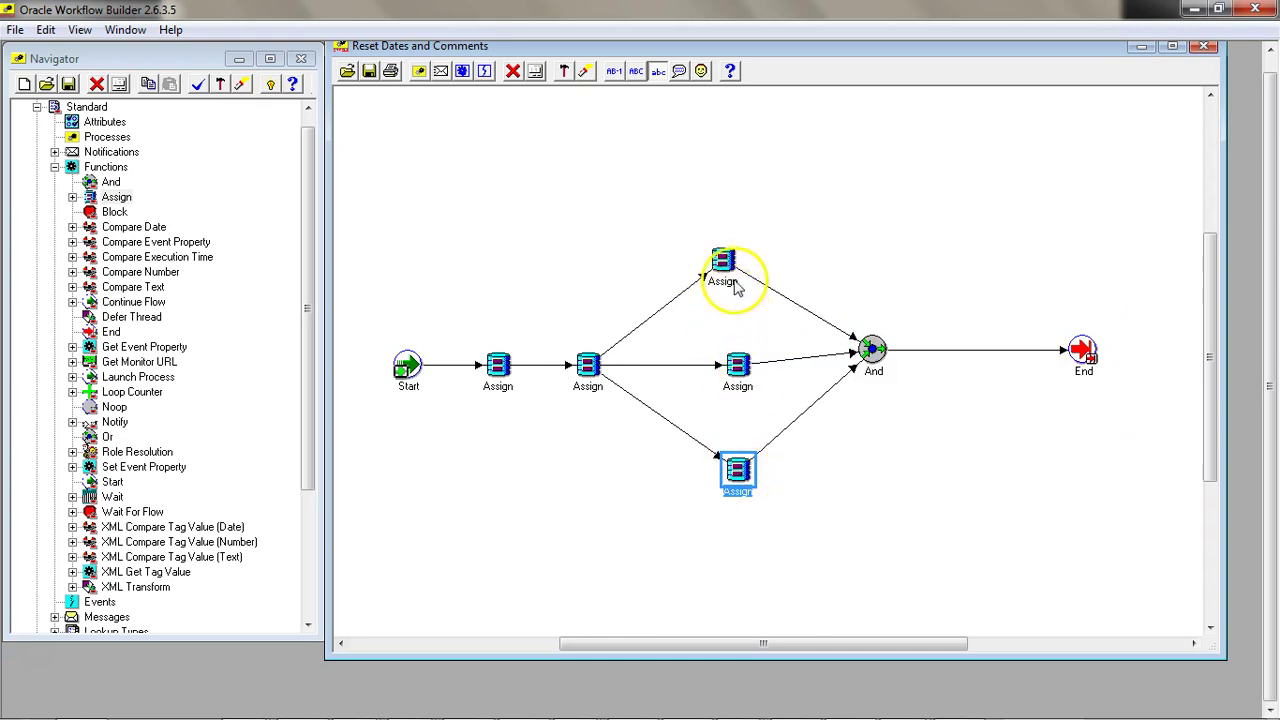
mouse_move(731, 265)
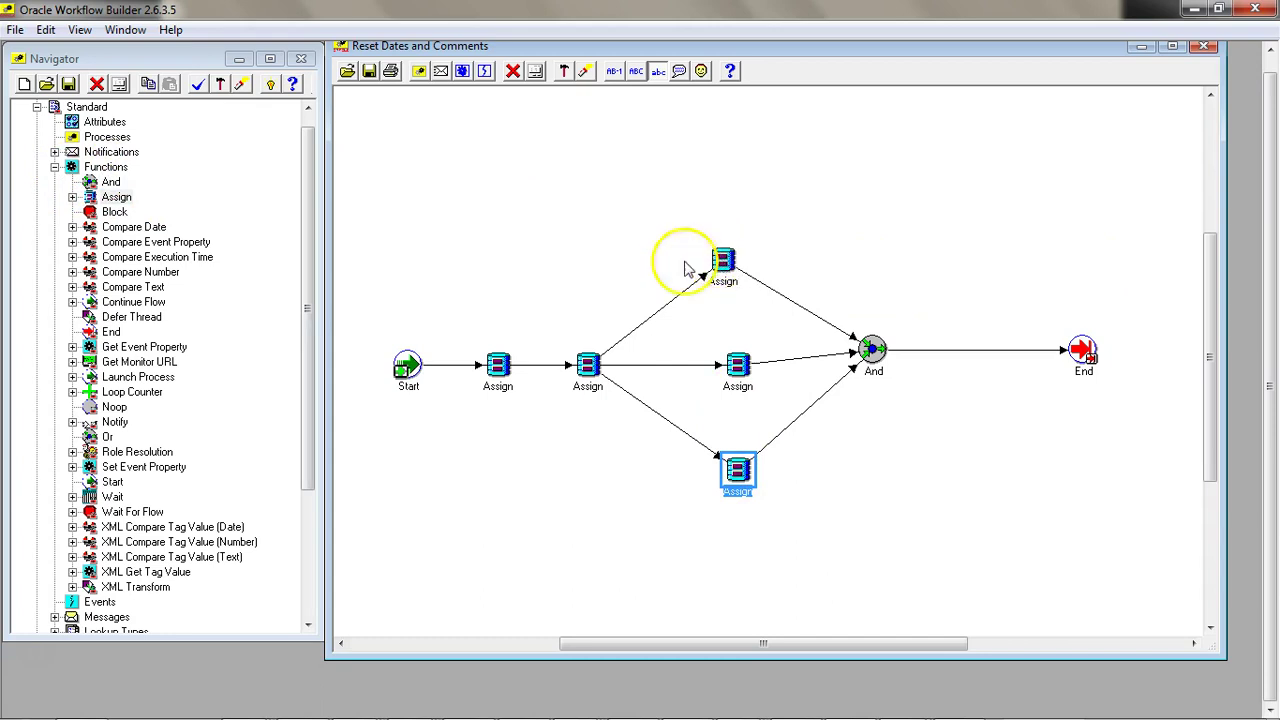
Step: Collapse the Standard functions and list the functions of the XX Vacation Proposal item type
left_click(54, 167)
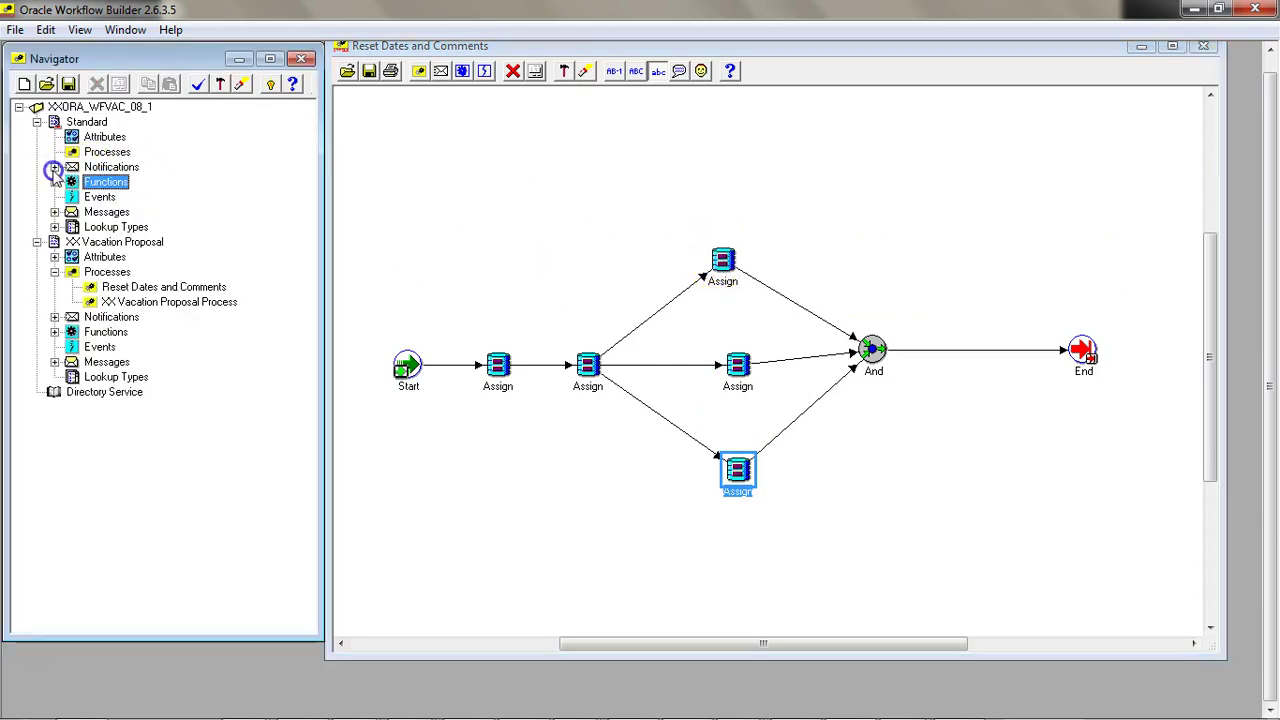
left_click(54, 332)
left_click(108, 333)
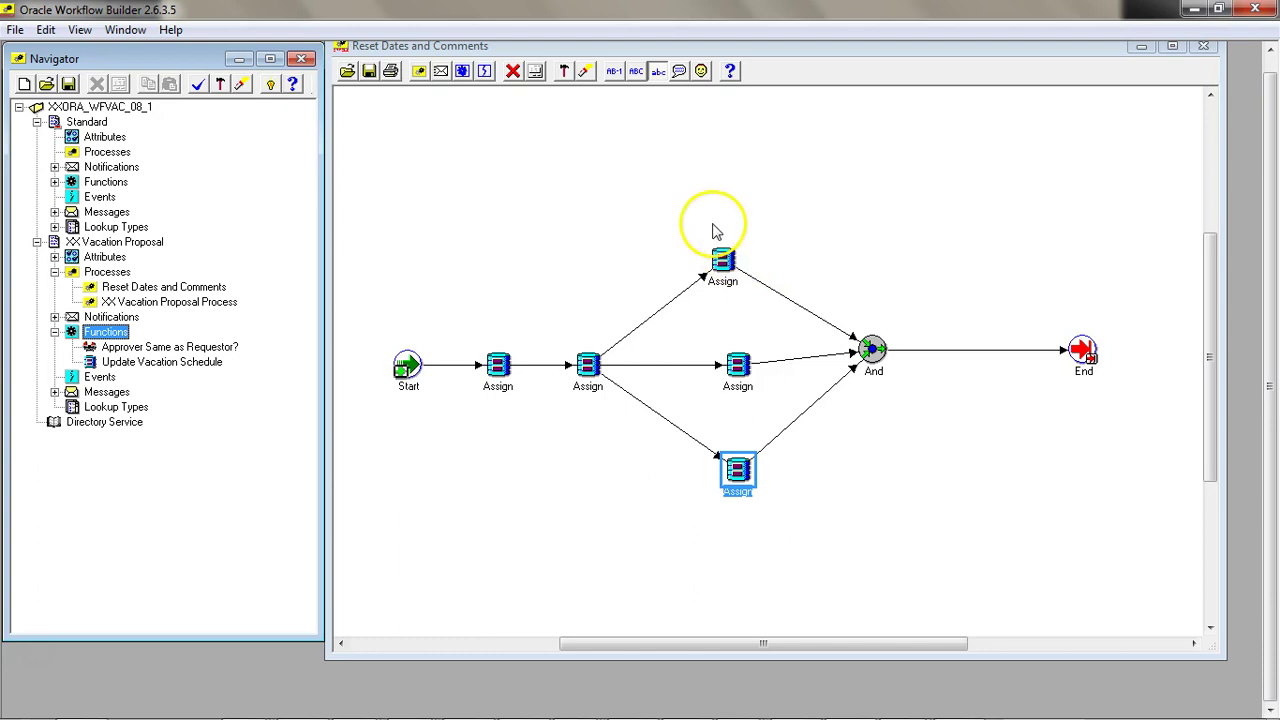
mouse_move(728, 482)
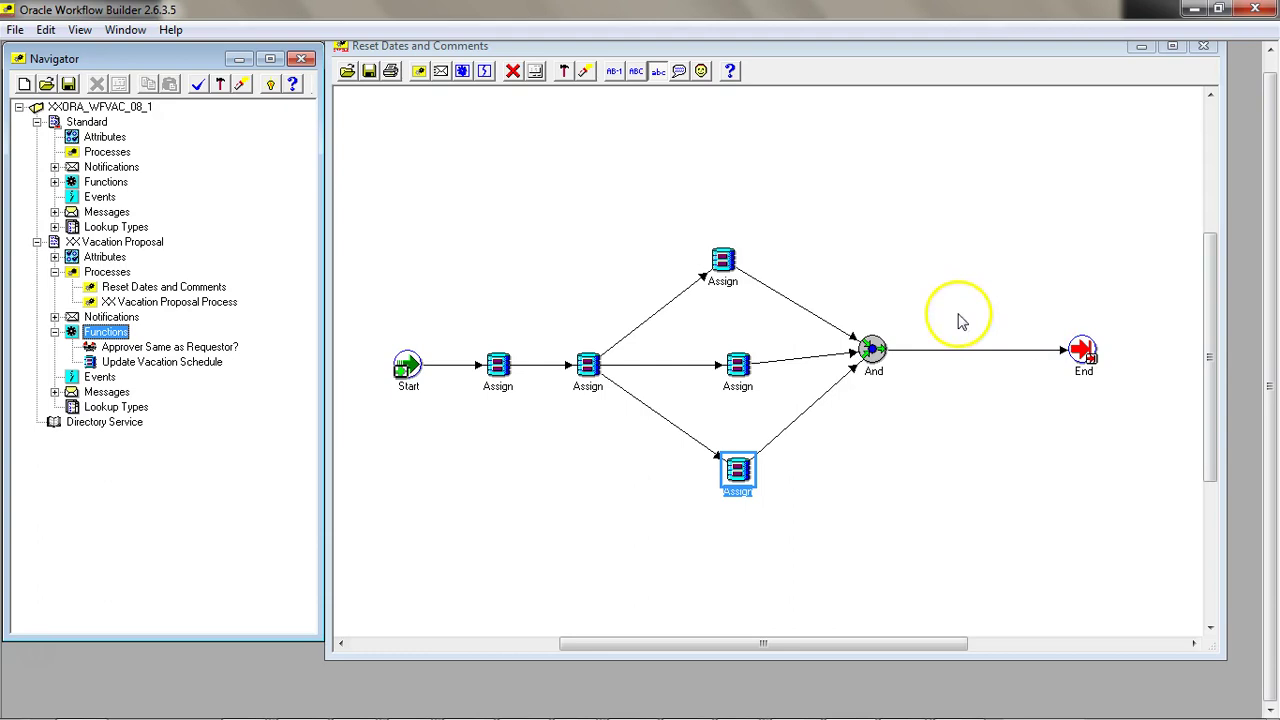
Step: Replace the And node with the Standard Or function, placed between the parallel Assign nodes and End
left_click(872, 350)
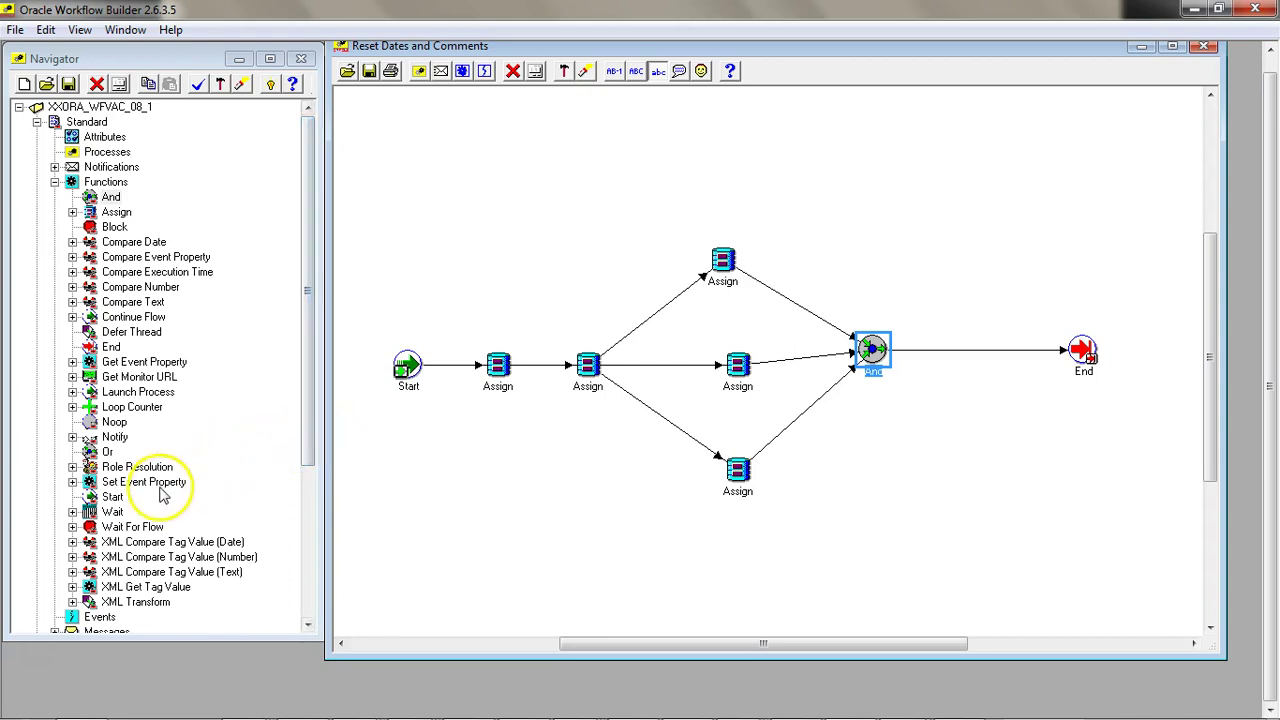
left_click_drag(108, 456, 917, 262)
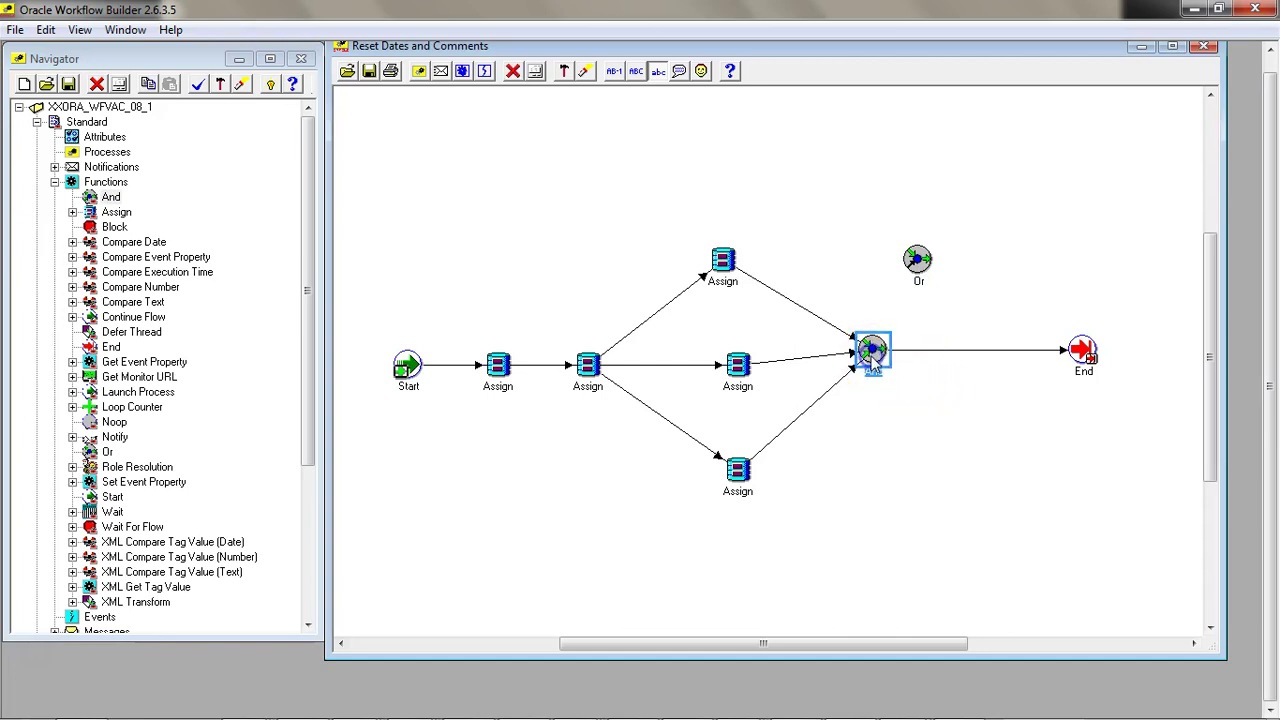
mouse_move(872, 358)
key("Delete")
left_click_drag(916, 261, 888, 366)
Step: Connect the three parallel Assign nodes to the Or node, and link Or to the End node aligned level with it
left_click(724, 262)
left_click_drag(738, 365, 888, 365)
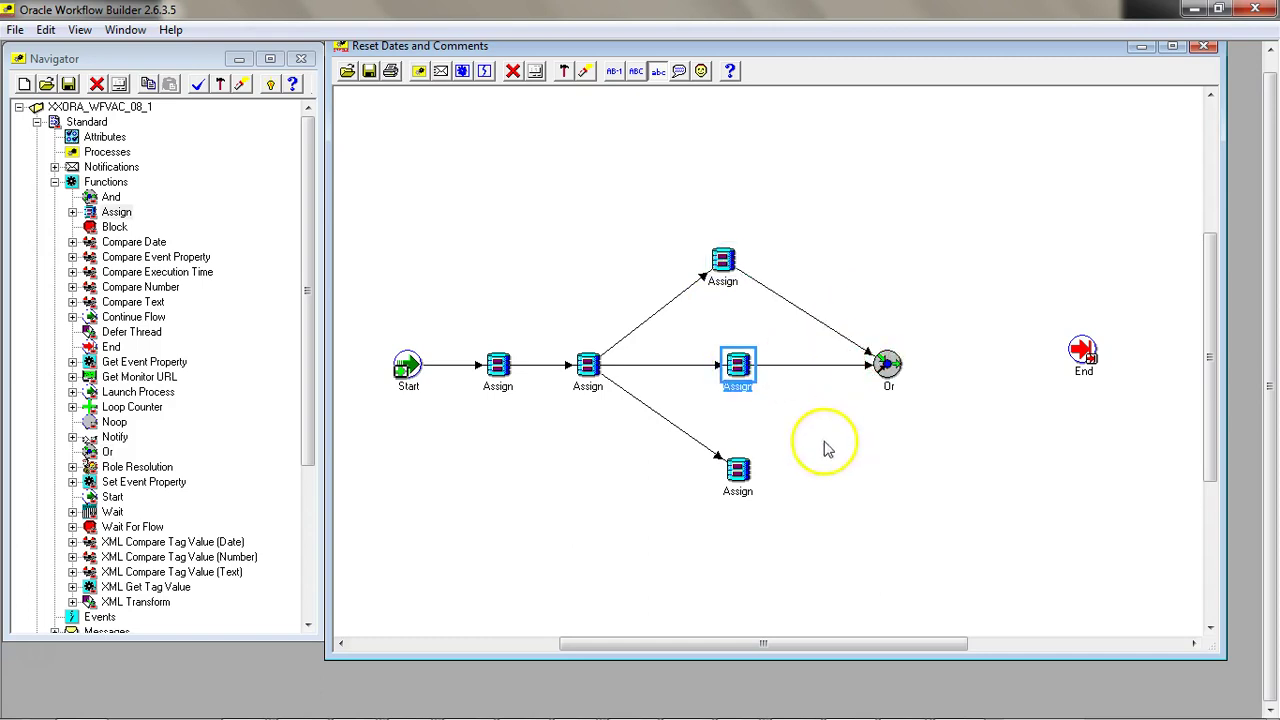
left_click(738, 471)
left_click_drag(738, 471, 1090, 368)
left_click(888, 365)
left_click(1085, 352)
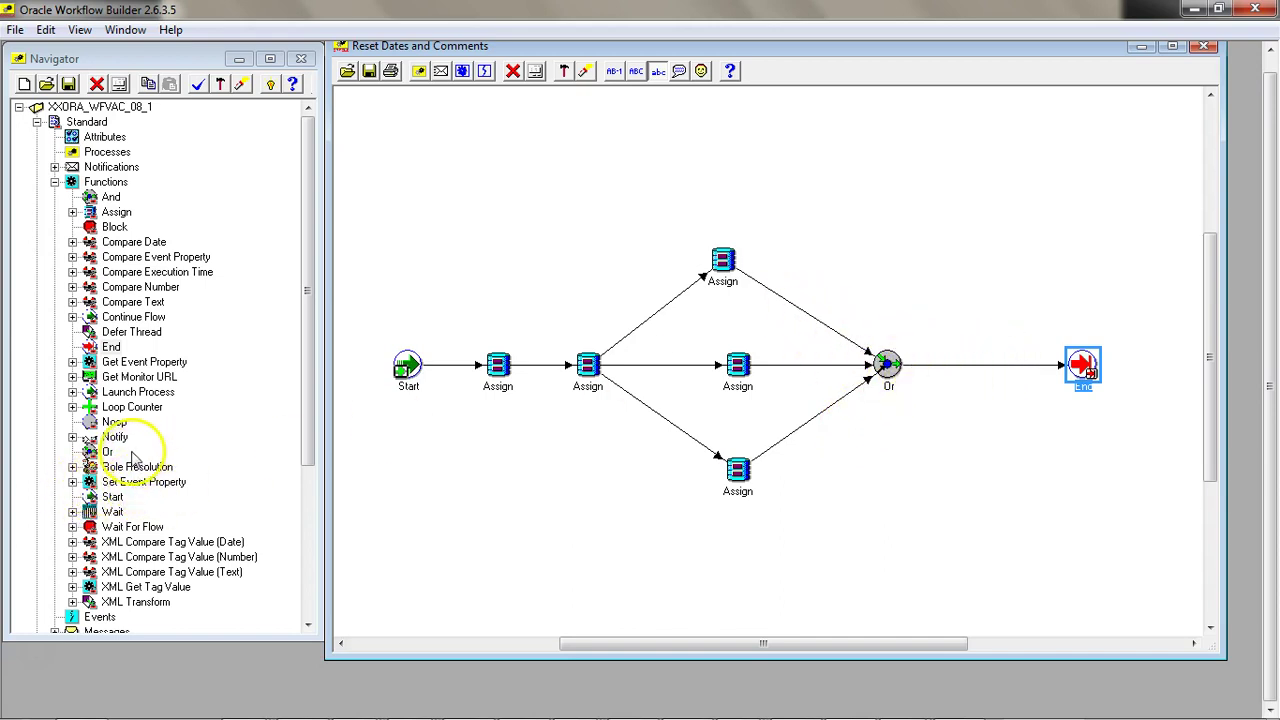
Step: Replace the Or node with the Standard Defer Thread function in the same place
left_click(886, 365)
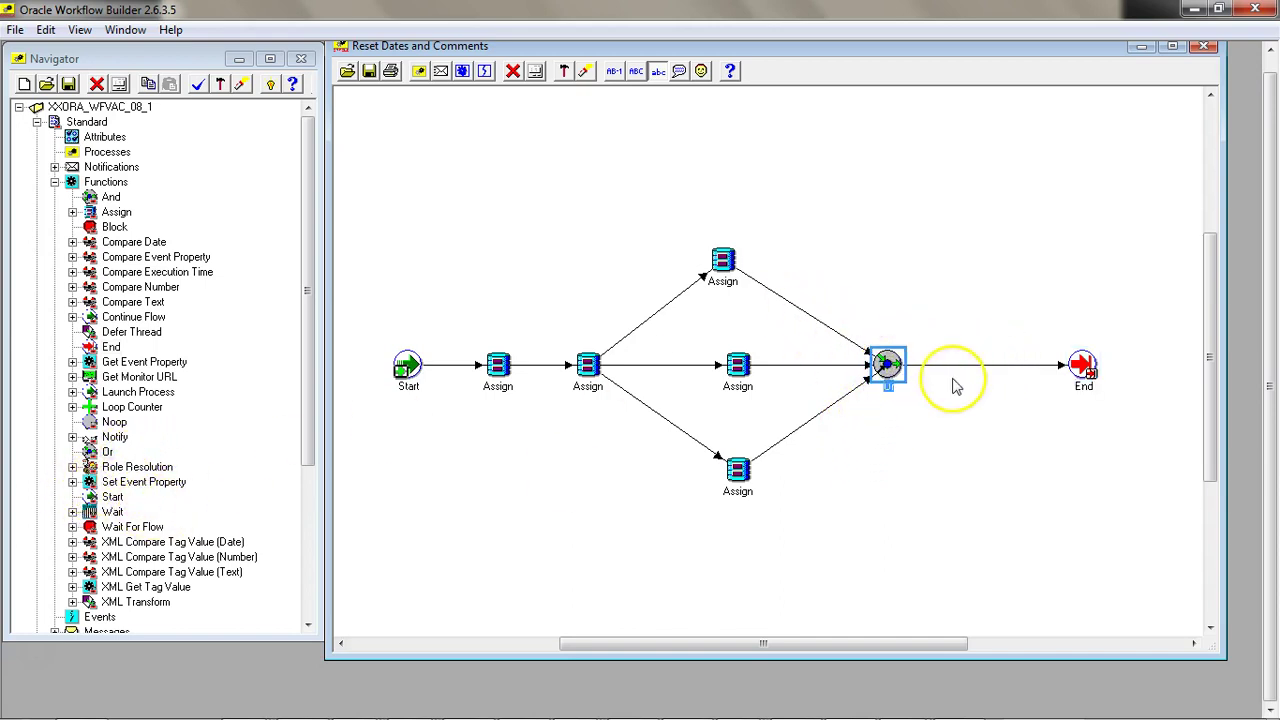
key("Delete")
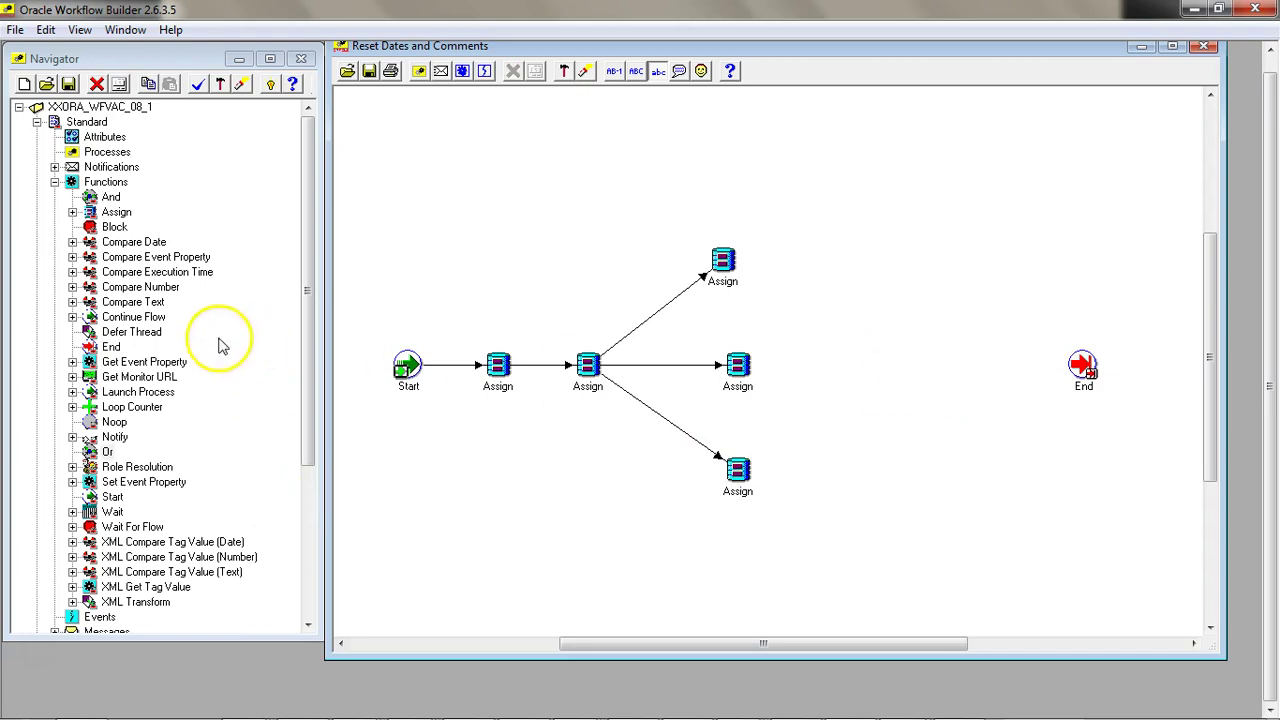
left_click(124, 334)
left_click_drag(124, 334, 872, 365)
Step: Review the Defer Thread node's function definition, node settings and node attributes
double_click(872, 365)
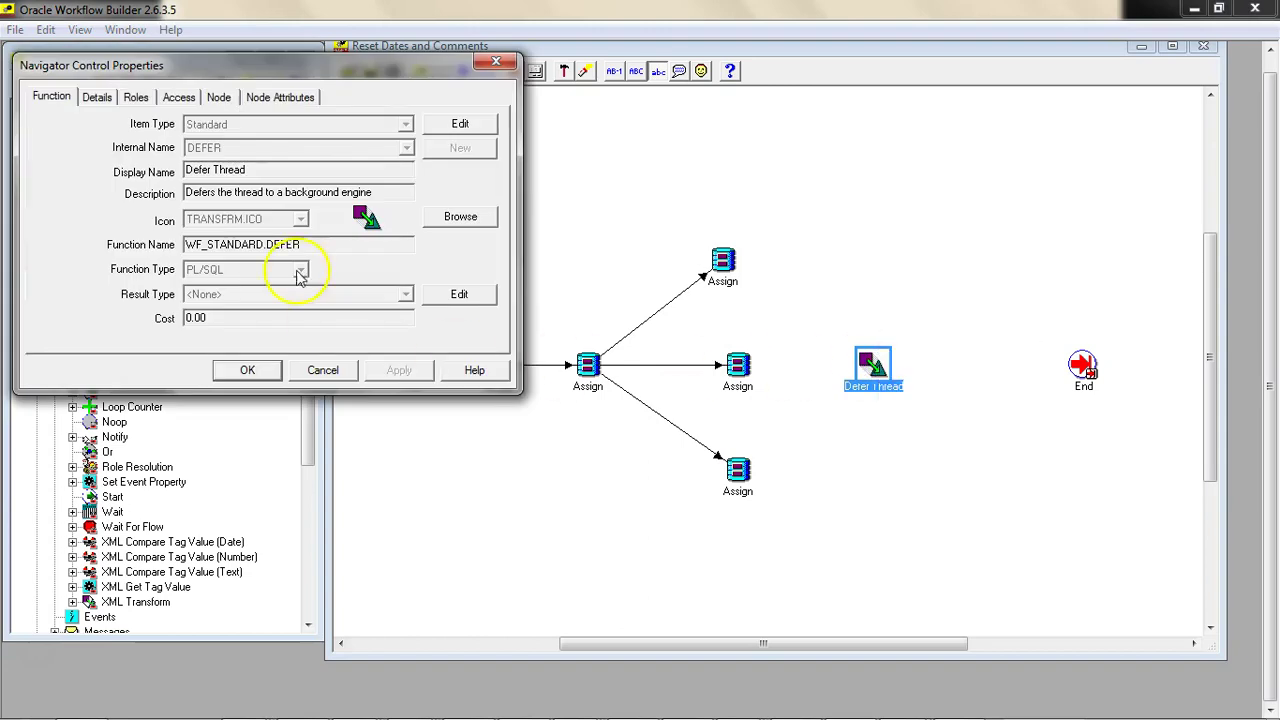
left_click(218, 97)
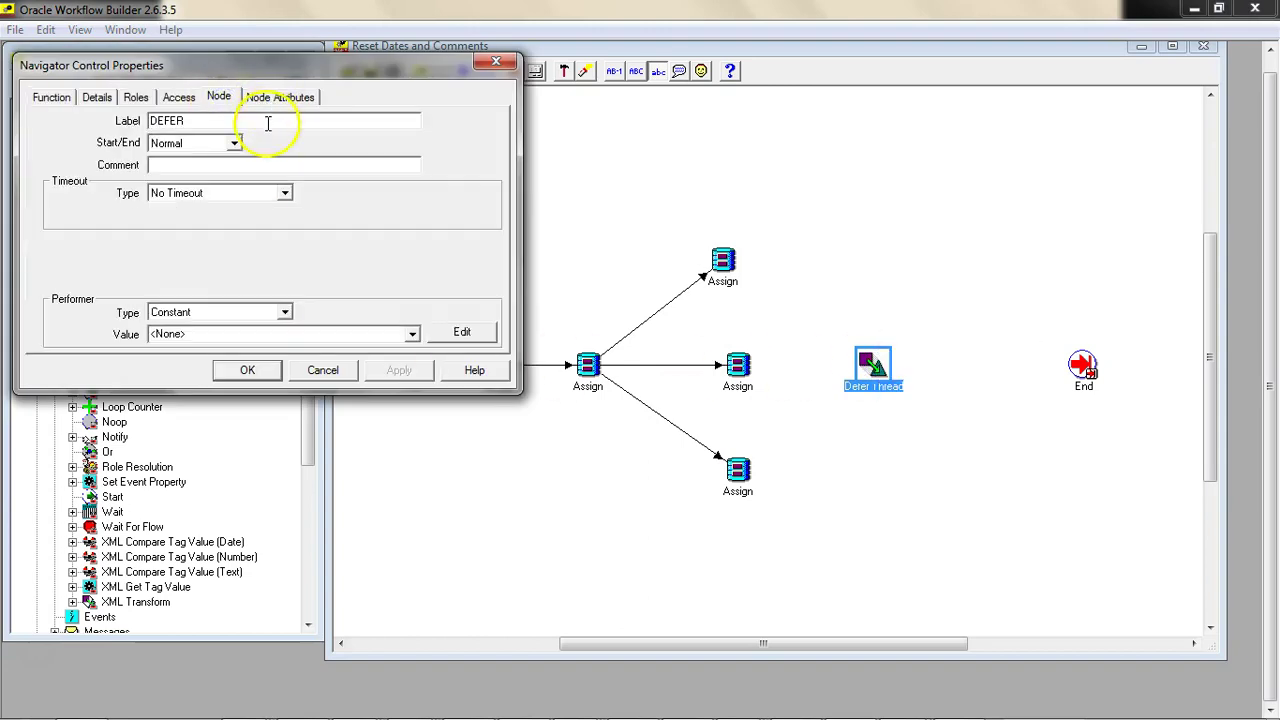
left_click(292, 98)
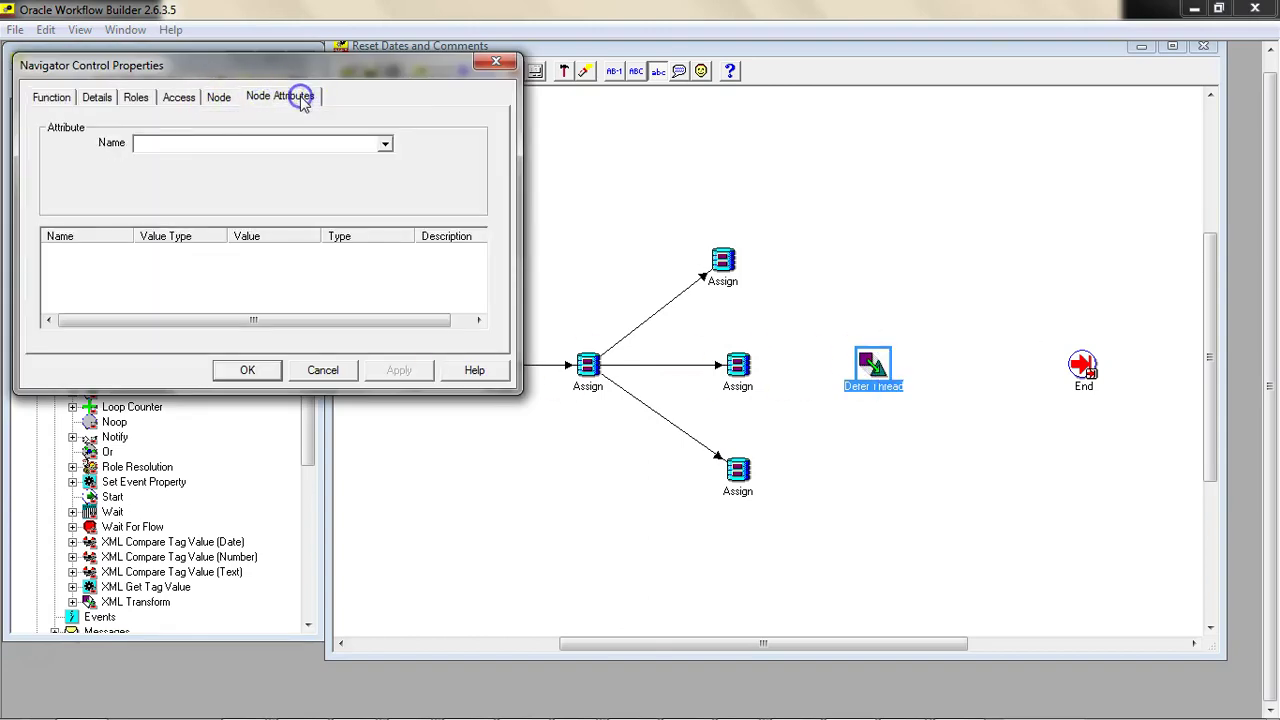
left_click(325, 372)
Step: Connect the three parallel Assign nodes to the Defer Thread node, and link Defer Thread to End
left_click(724, 260)
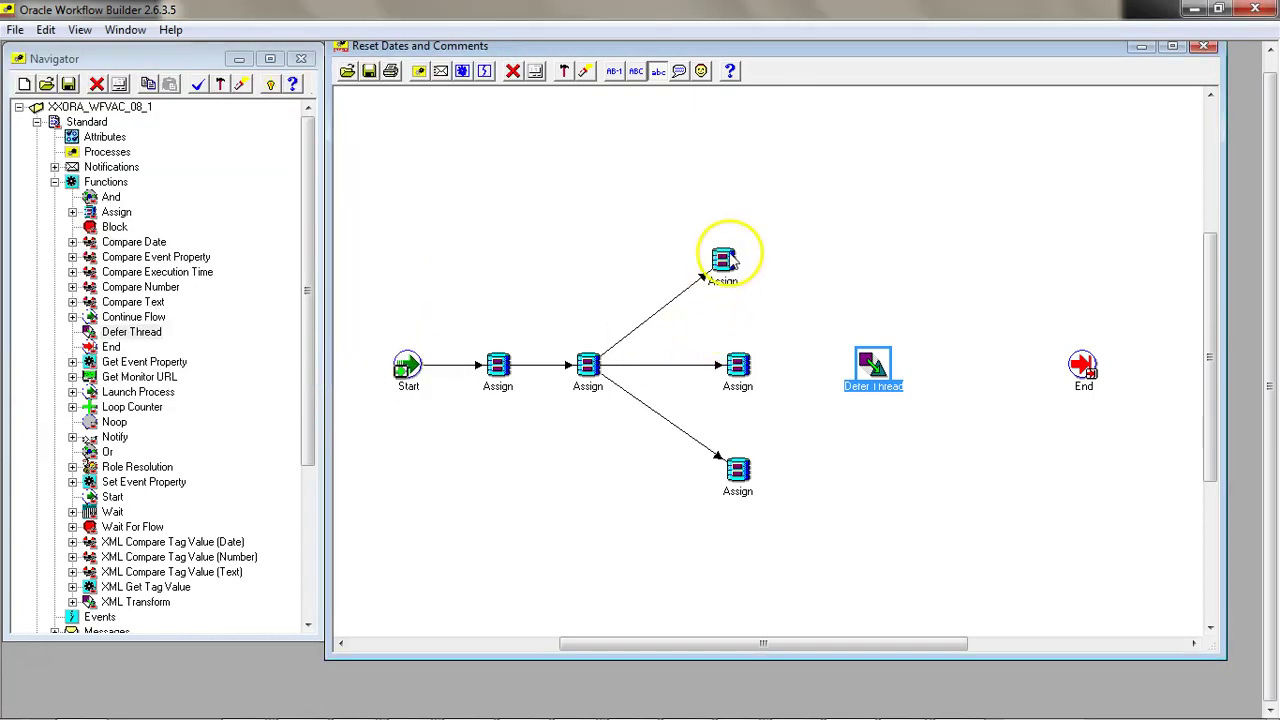
mouse_move(822, 308)
left_mouse_down()
mouse_move(868, 366)
mouse_move(855, 362)
left_mouse_up()
left_click(745, 372)
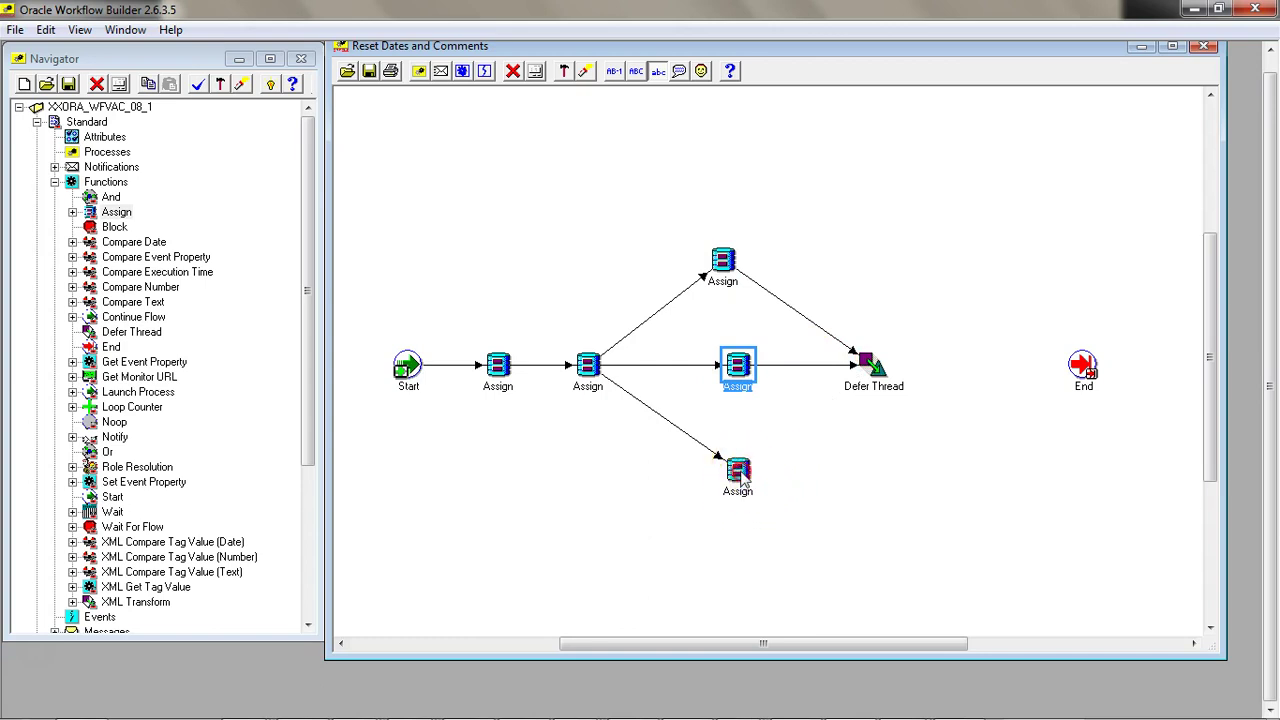
left_click(737, 468)
left_click(870, 366)
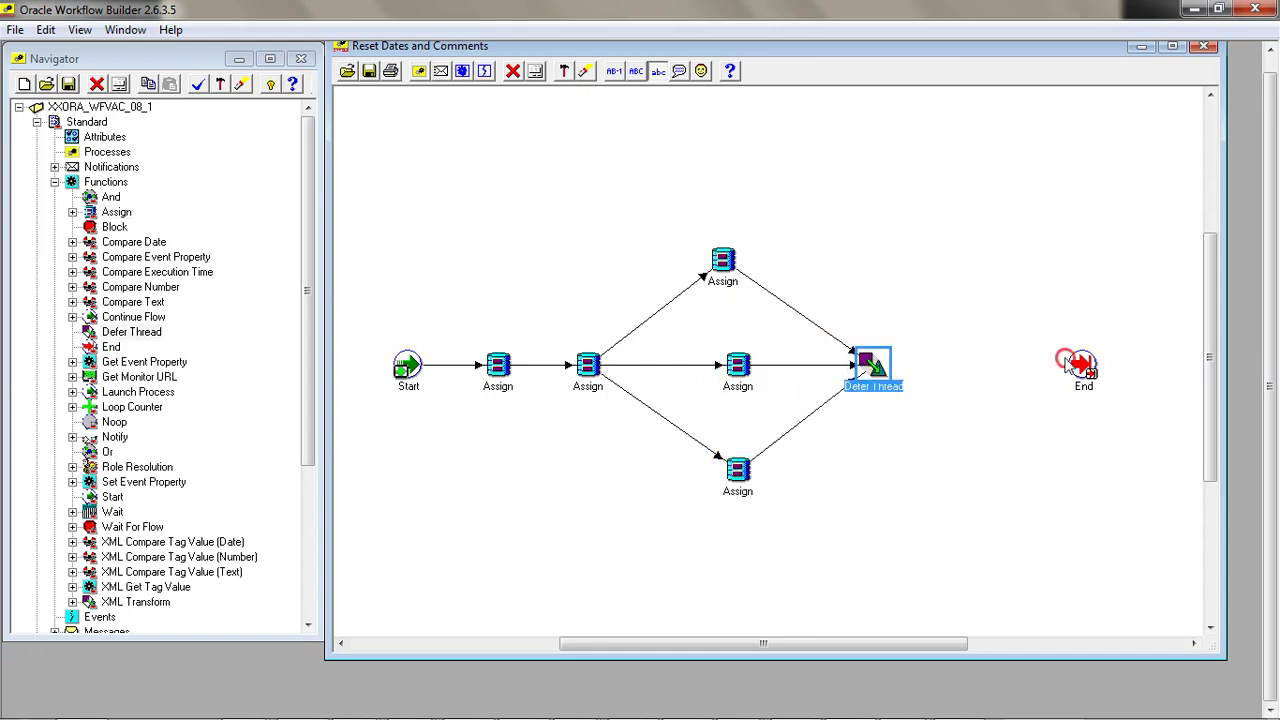
left_click_drag(1080, 368, 1080, 368)
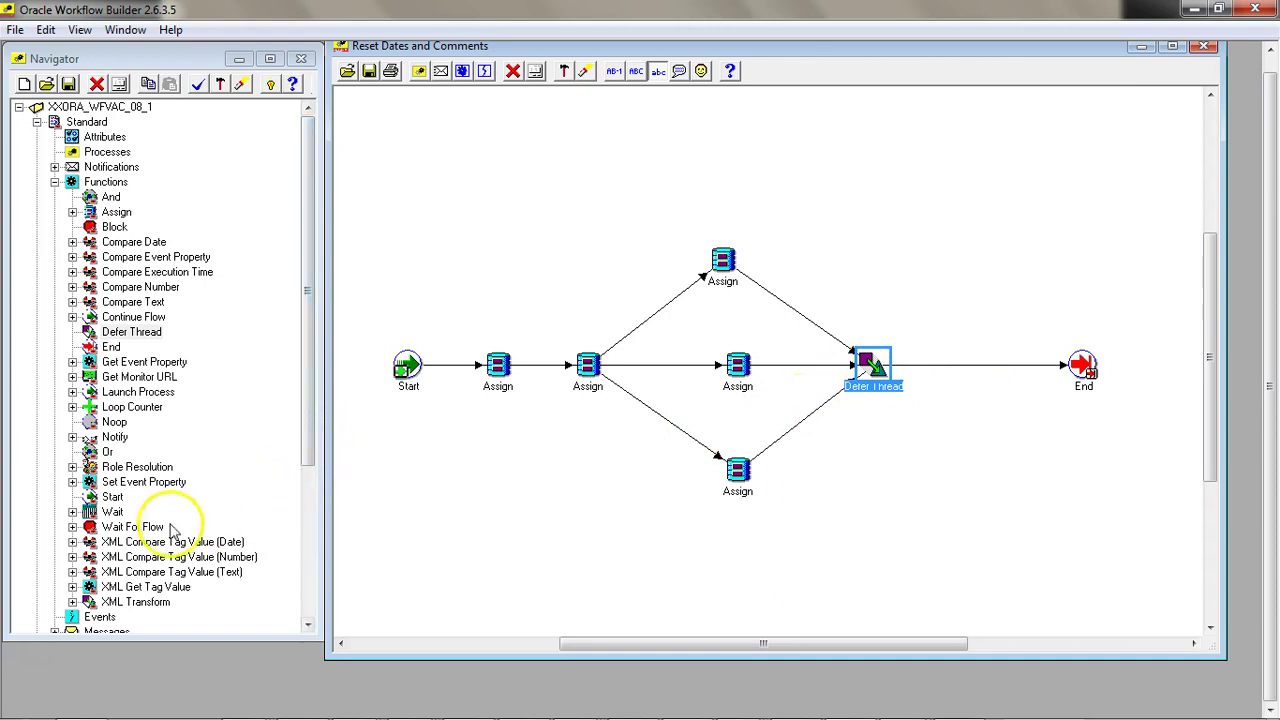
Step: Add the Standard Wait For Flow function above the Defer Thread node and delete Defer Thread
left_click_drag(130, 530, 918, 282)
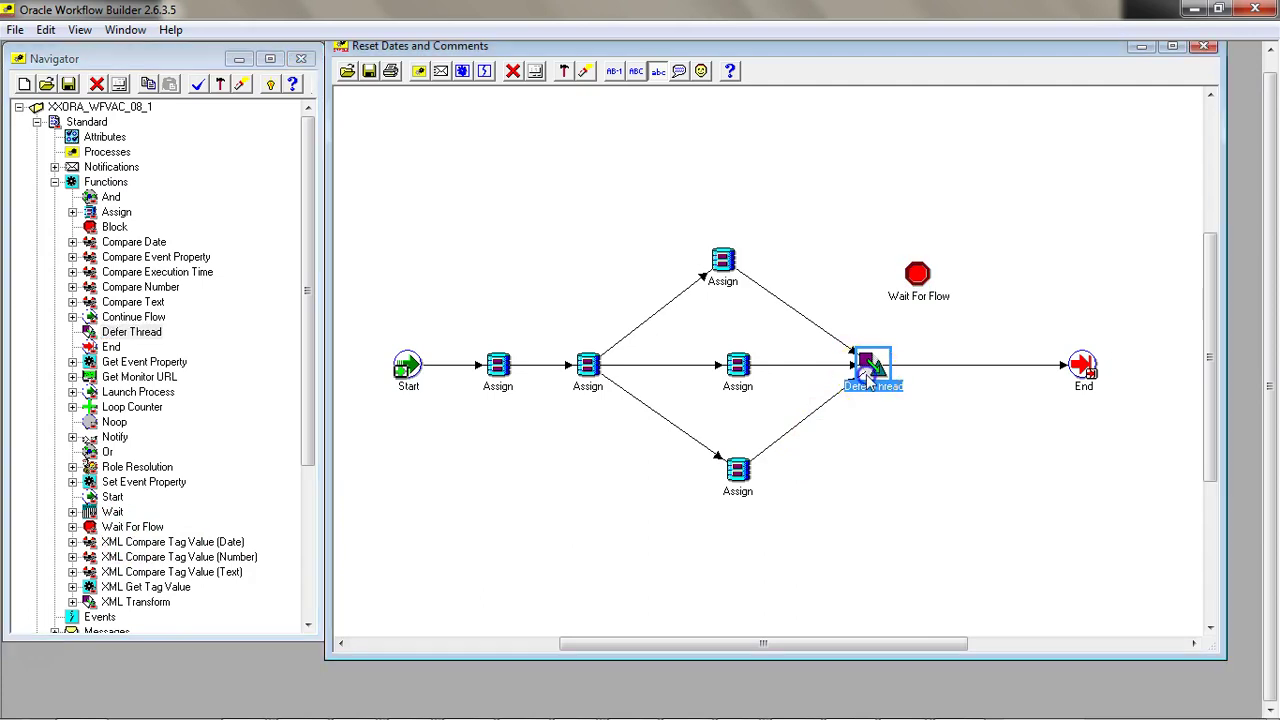
key("Delete")
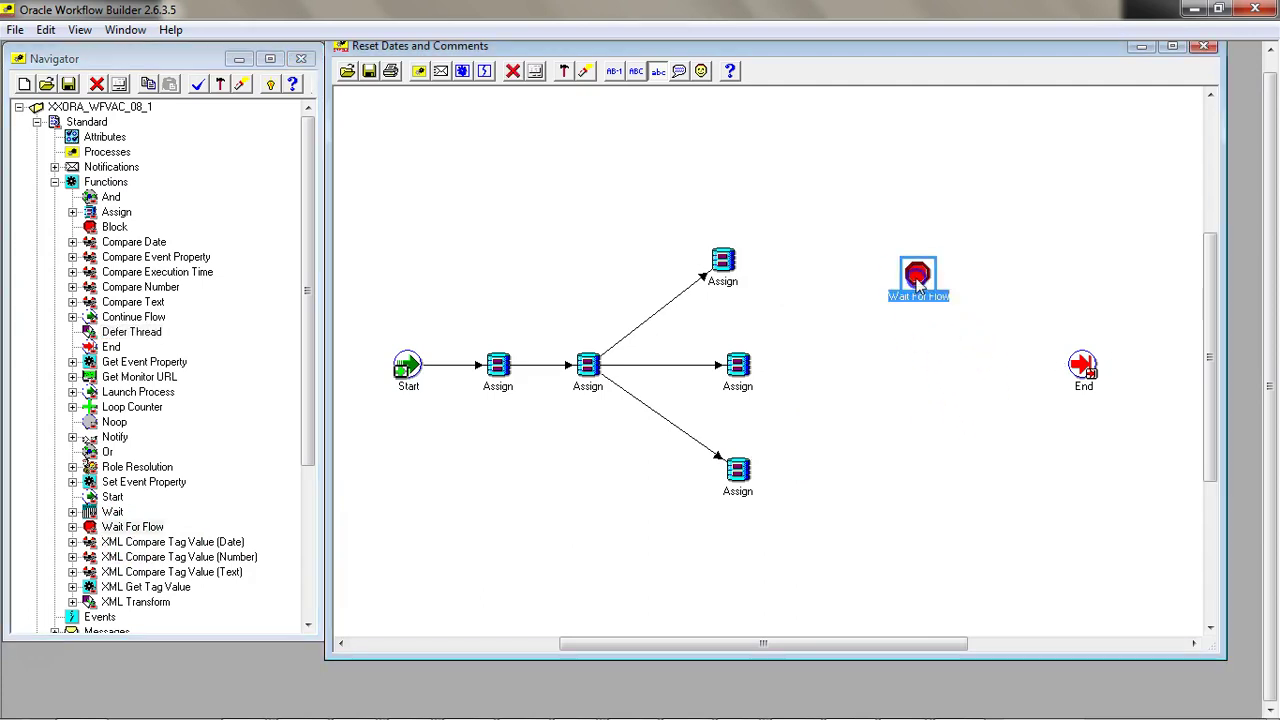
Step: Review the Wait For Flow node's settings, its continuation attributes and the value options for Continuation Flow
double_click(917, 275)
left_click(218, 98)
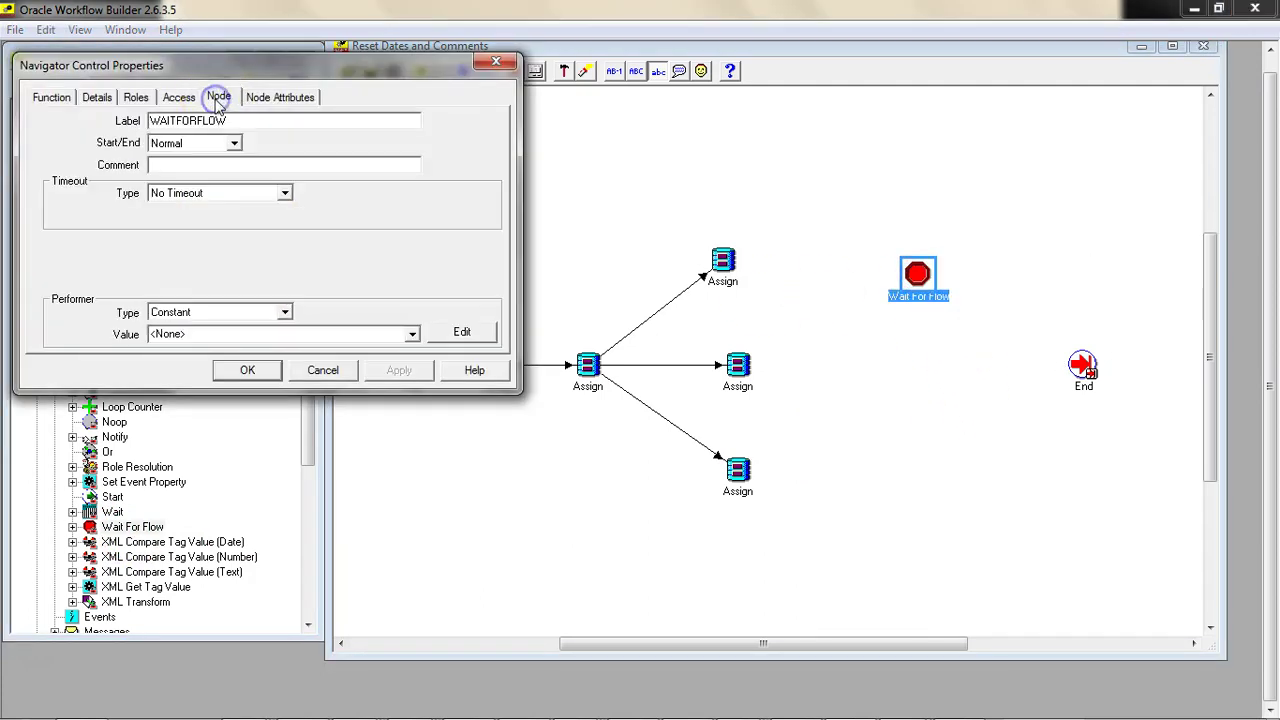
left_click(276, 97)
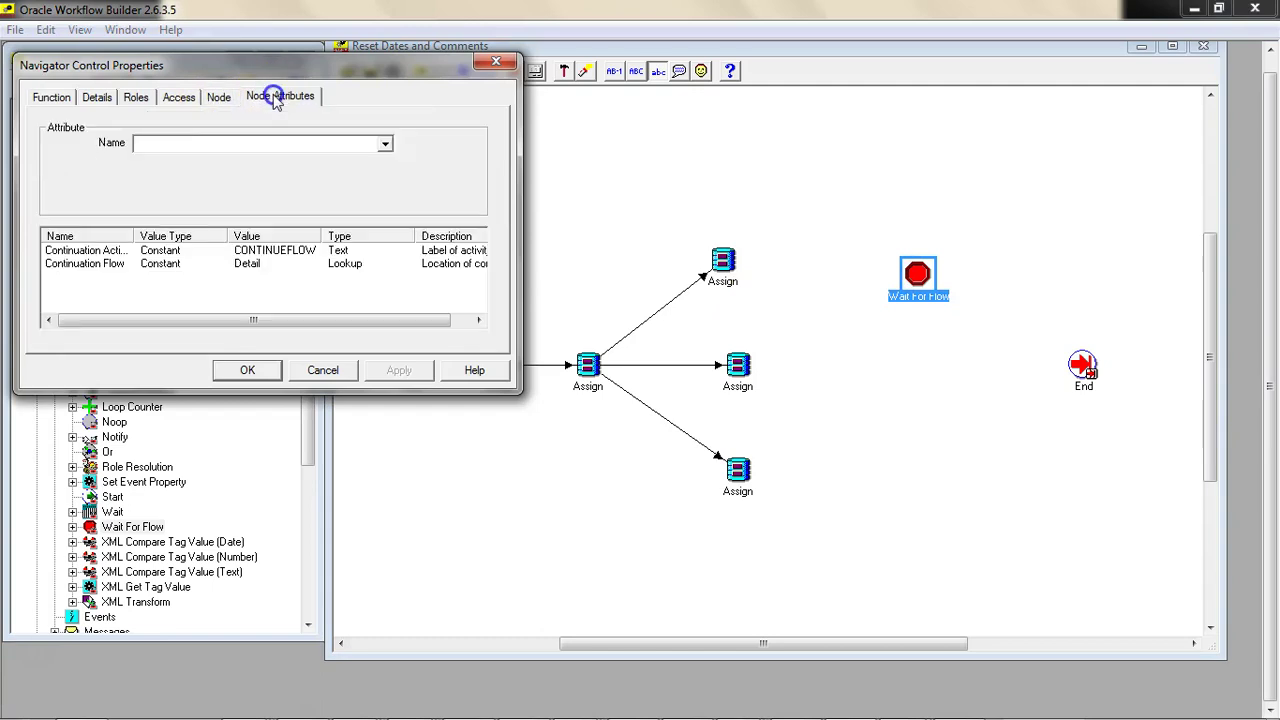
left_click(92, 251)
left_click(95, 263)
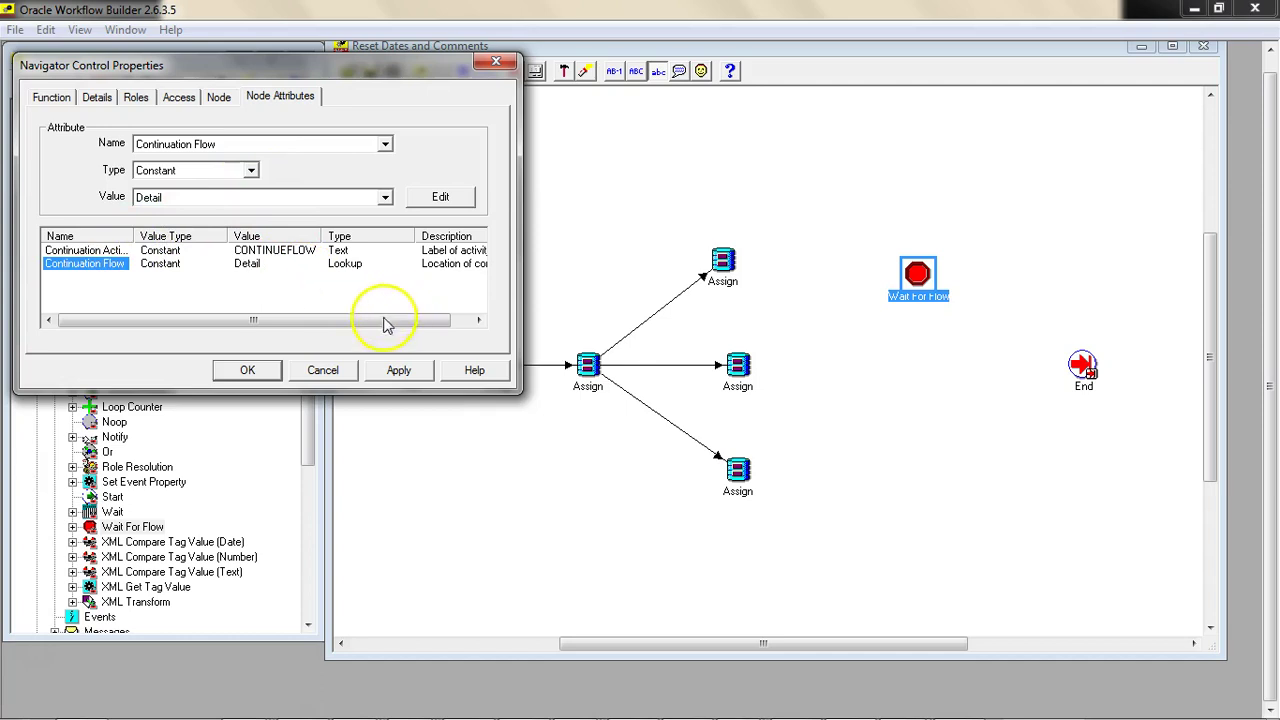
left_click(365, 199)
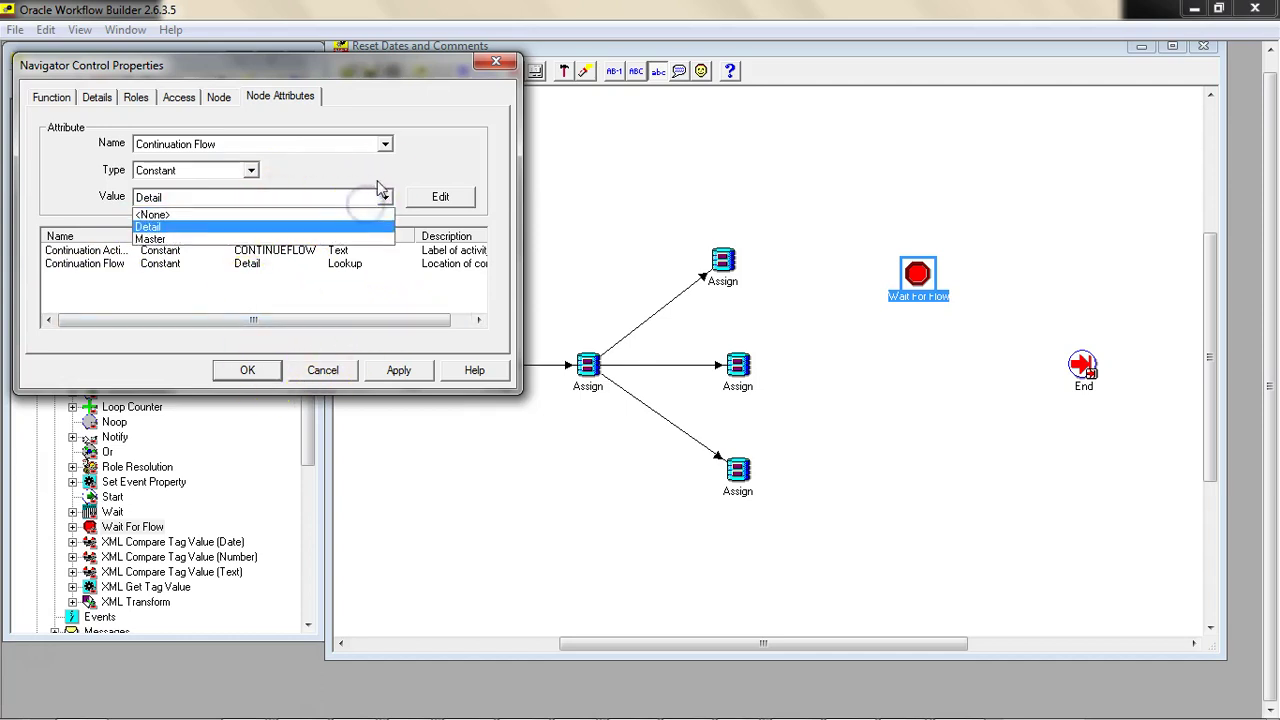
left_click(384, 192)
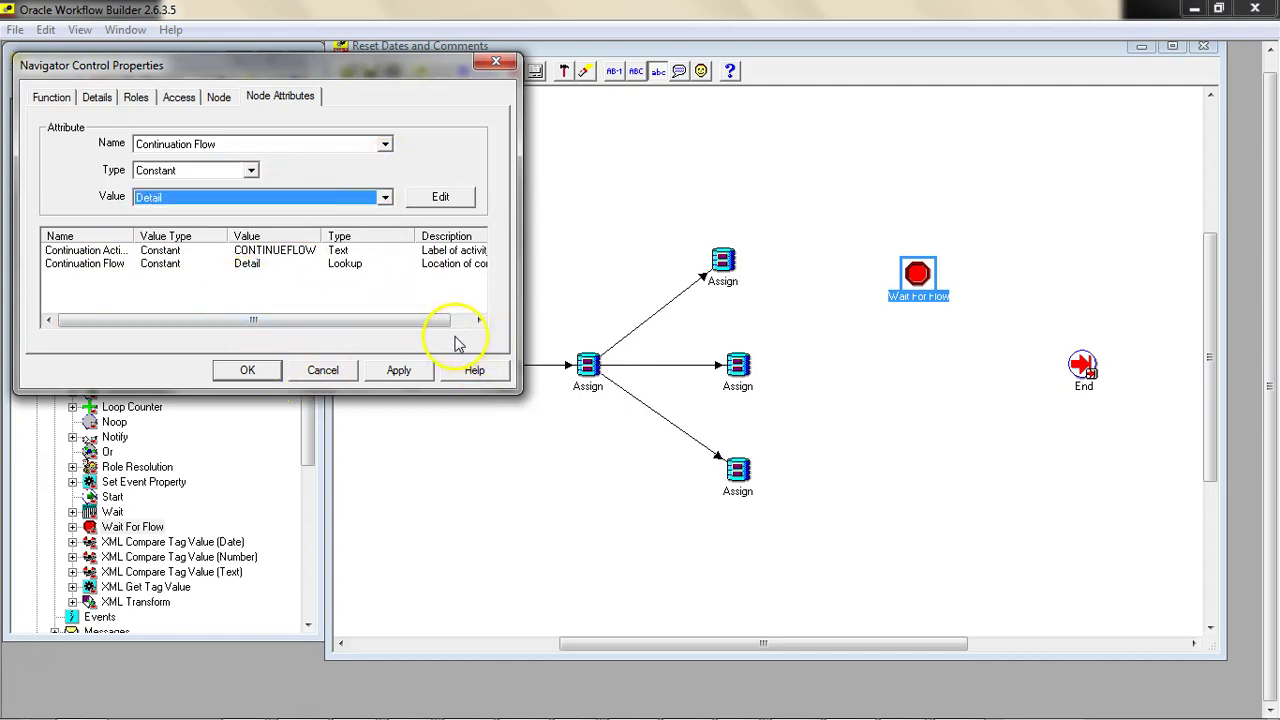
left_click(399, 370)
left_click(329, 372)
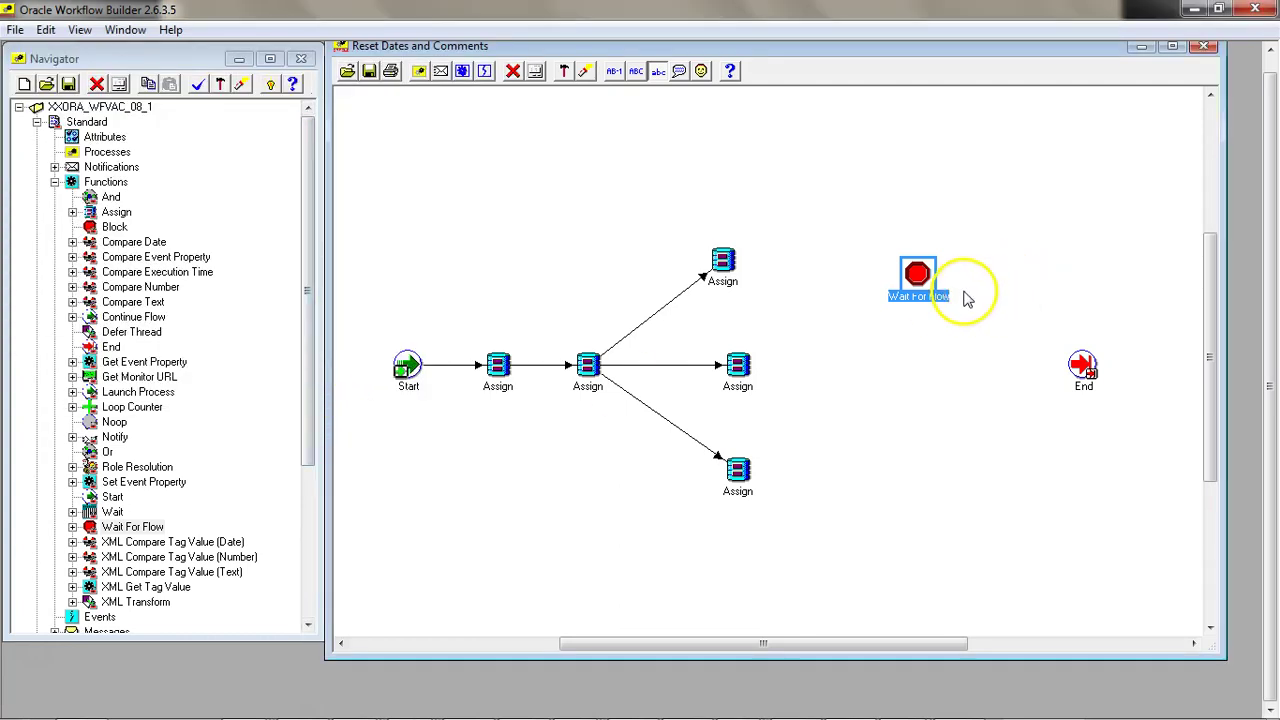
Step: Delete the Wait For Flow node from the diagram and browse the Standard functions
key("Delete")
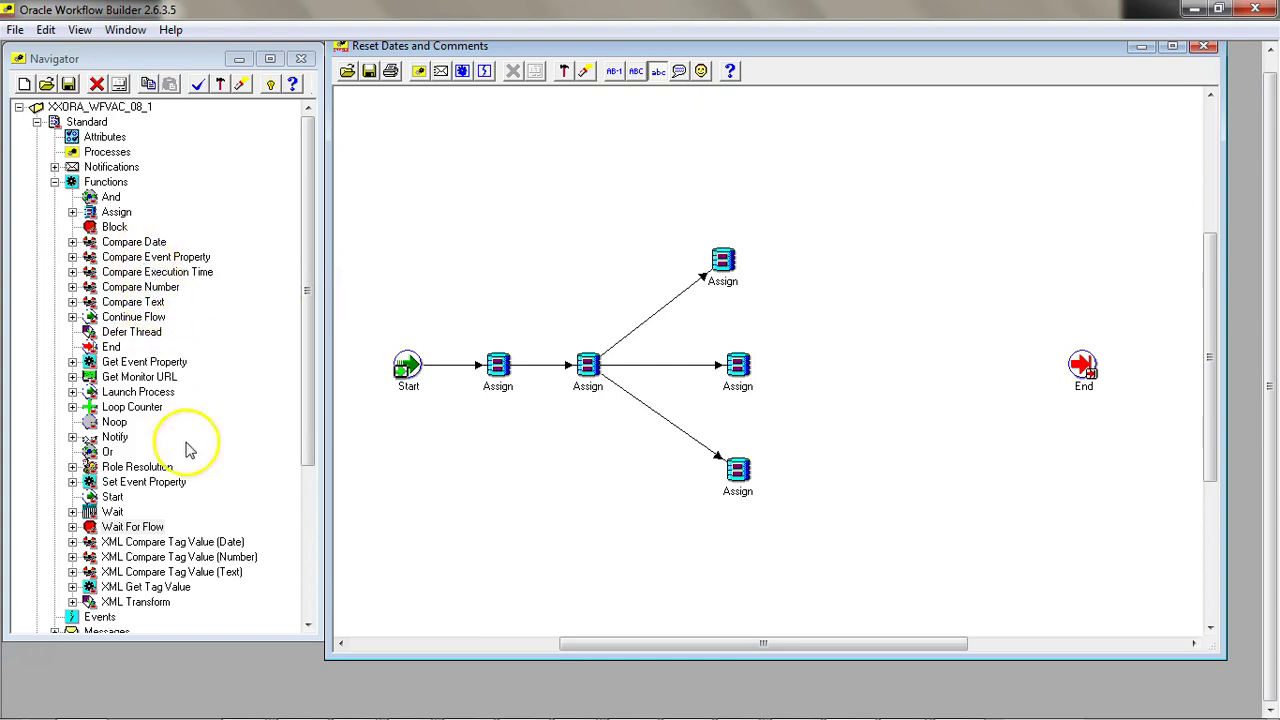
left_click_drag(310, 458, 305, 570)
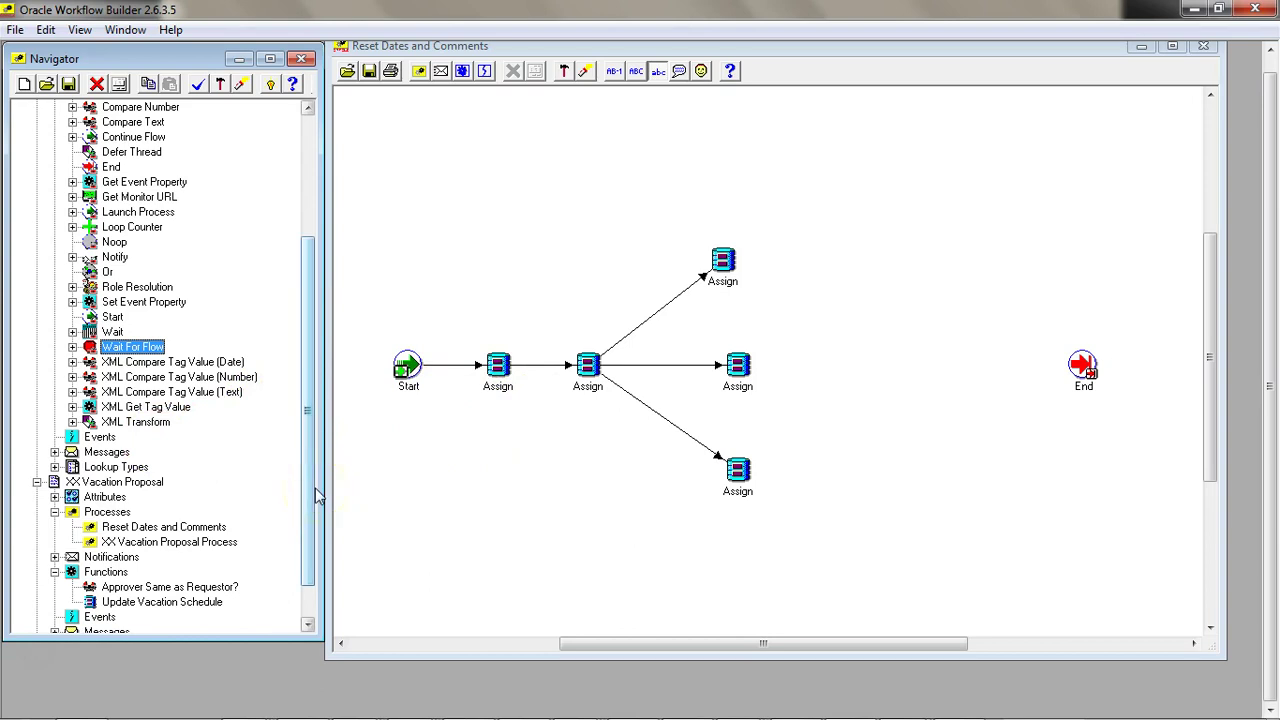
left_click_drag(315, 492, 334, 371)
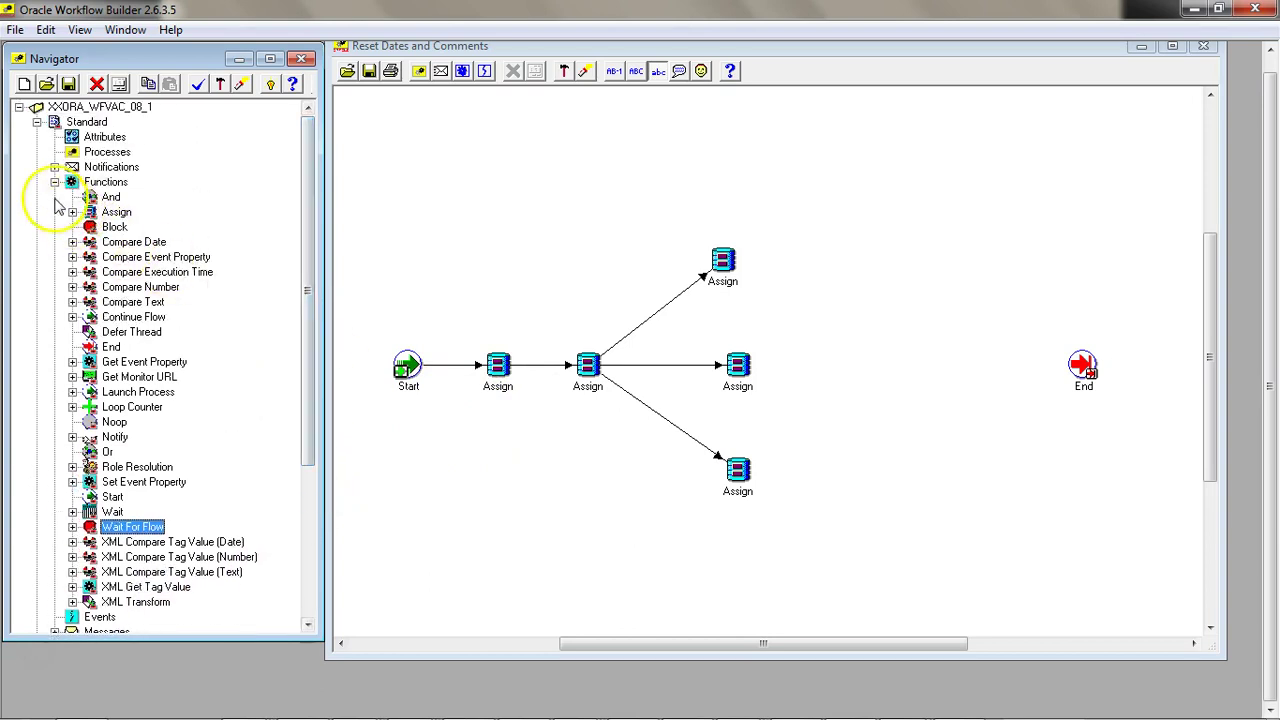
left_click(55, 182)
left_click(55, 182)
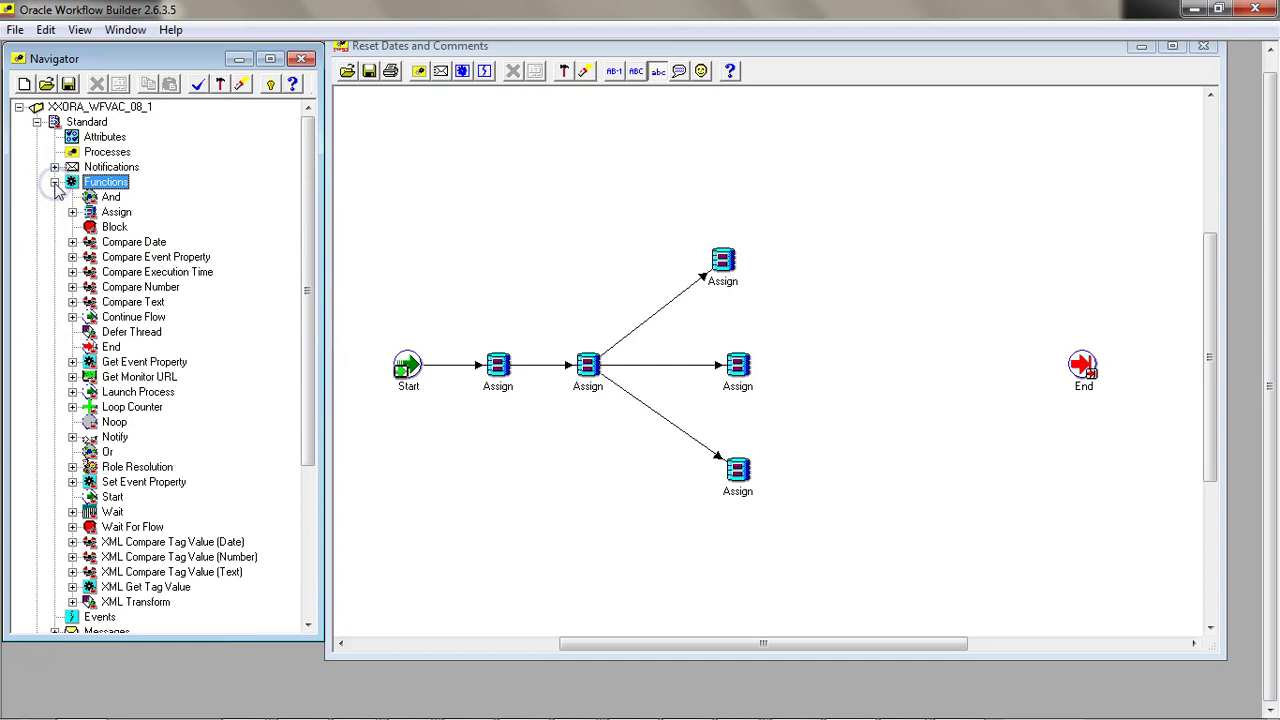